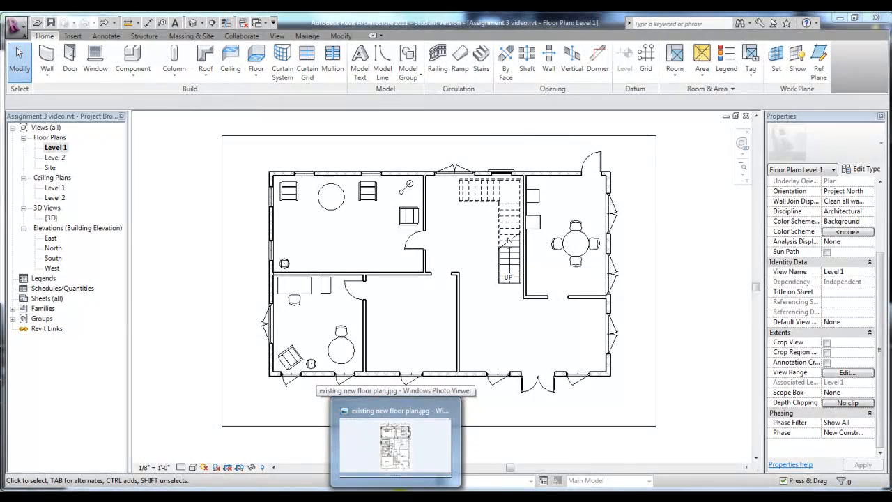
- Examine the existing floor plan image and the phasing graphic overrides, including the material assigned to the Existing phase status
{"action": "left_click", "coordinate": [396, 445]}
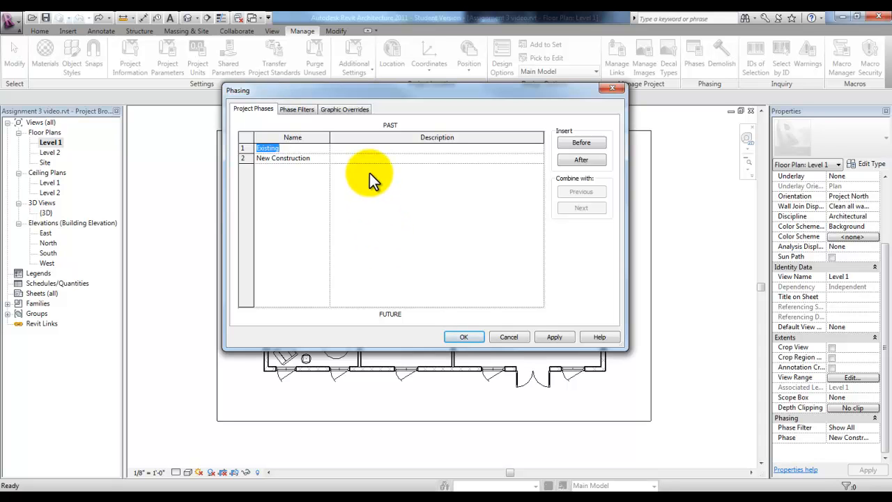
{"action": "left_click", "coordinate": [356, 111]}
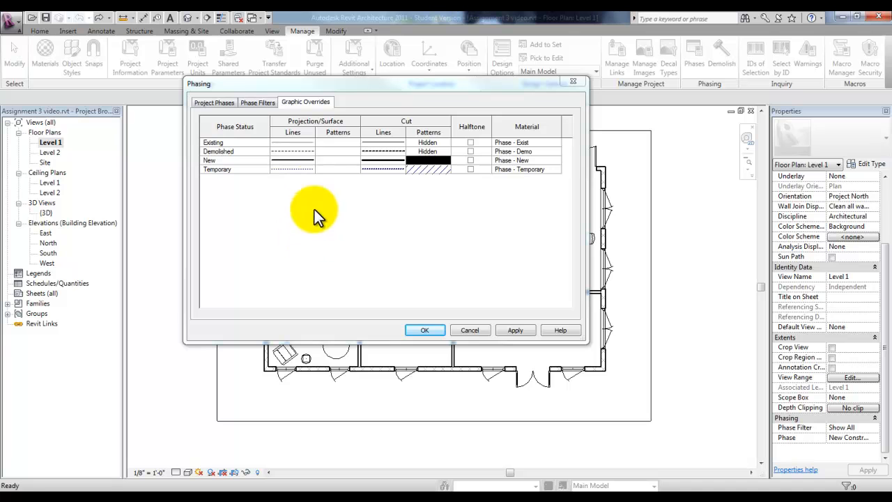
{"action": "left_click", "coordinate": [525, 146]}
{"action": "left_click", "coordinate": [534, 145]}
{"action": "mouse_move", "coordinate": [548, 236]}
{"action": "left_mouse_down"}
{"action": "mouse_move", "coordinate": [553, 278]}
{"action": "mouse_move", "coordinate": [553, 264]}
{"action": "left_mouse_up"}
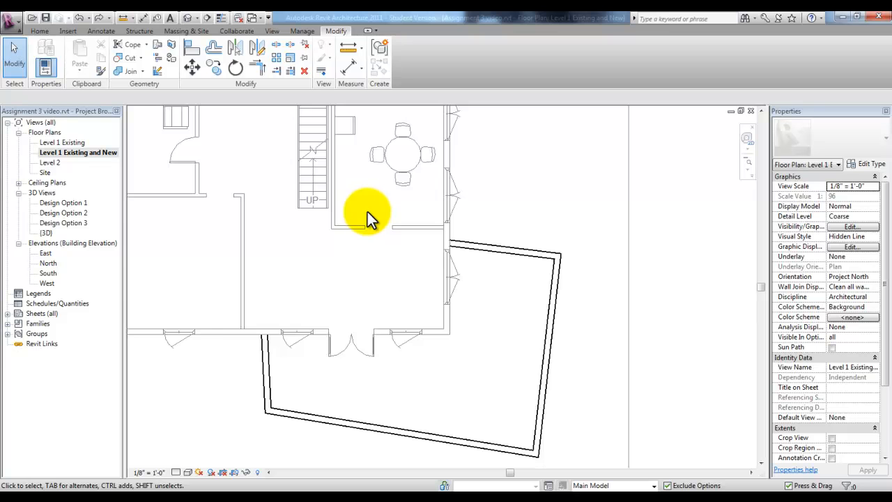
- Demolish the existing windows and the double entry door enclosed by the new addition in the Level 1 Existing and New plan
{"action": "scroll", "coordinate": [367, 212], "scroll_direction": "down", "scroll_amount": 1}
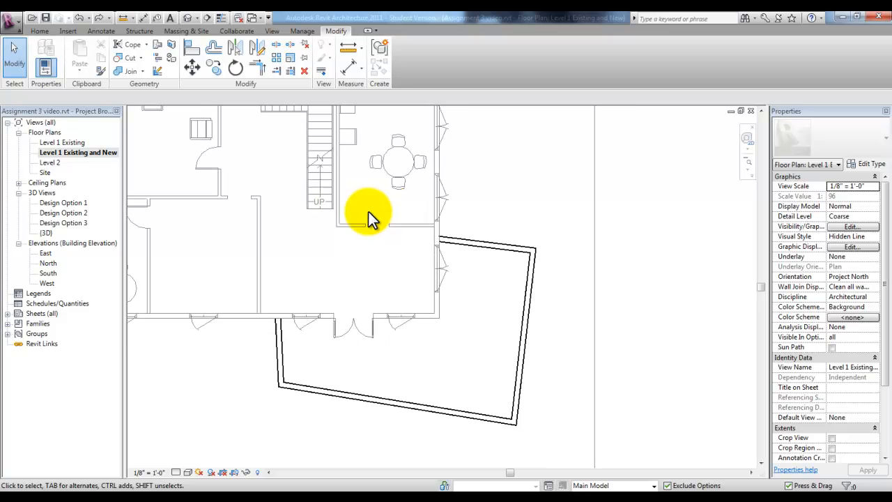
{"action": "left_click", "coordinate": [301, 32]}
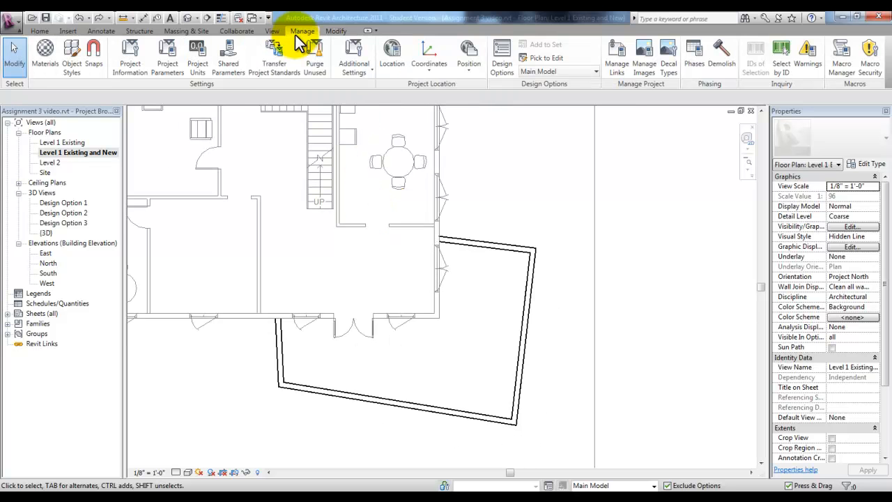
{"action": "left_click", "coordinate": [719, 73]}
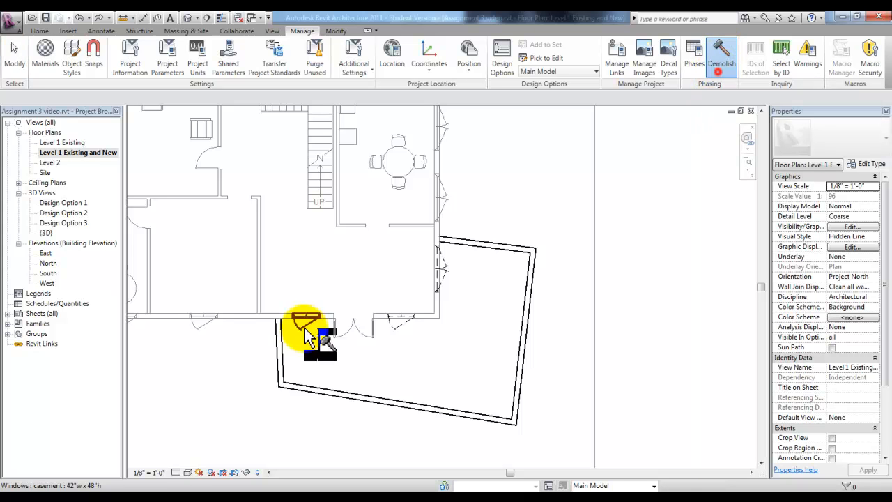
{"action": "left_click", "coordinate": [347, 330]}
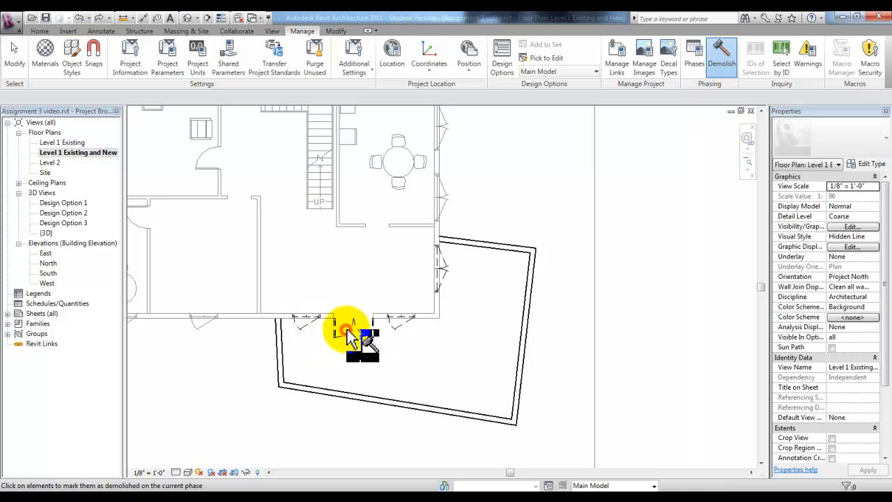
{"action": "scroll", "coordinate": [347, 329], "scroll_direction": "up", "scroll_amount": 2}
{"action": "left_click", "coordinate": [394, 270]}
{"action": "left_click", "coordinate": [339, 245]}
{"action": "key", "text": "Escape"}
{"action": "middle_click_drag", "start_coordinate": [394, 401], "coordinate": [380, 357]}
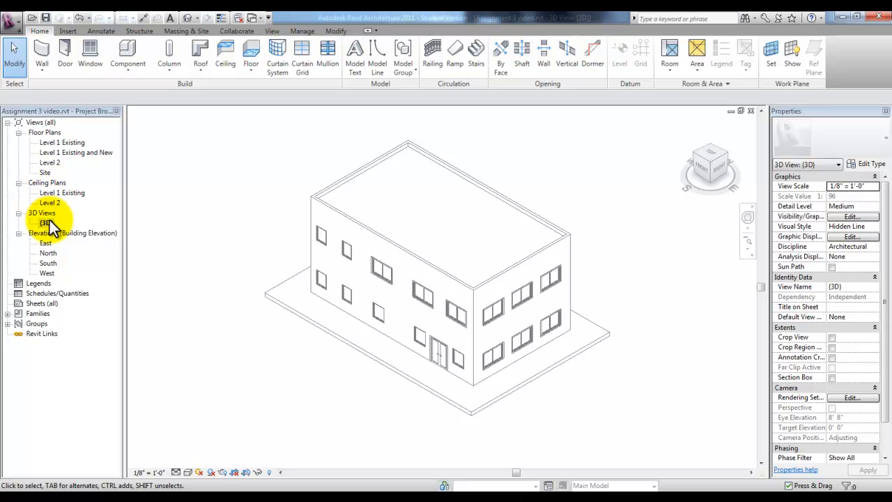
- Duplicate the {3D} view with detailing and rename the copy Design Option 1
{"action": "right_click", "coordinate": [47, 223]}
{"action": "mouse_move", "coordinate": [111, 336]}
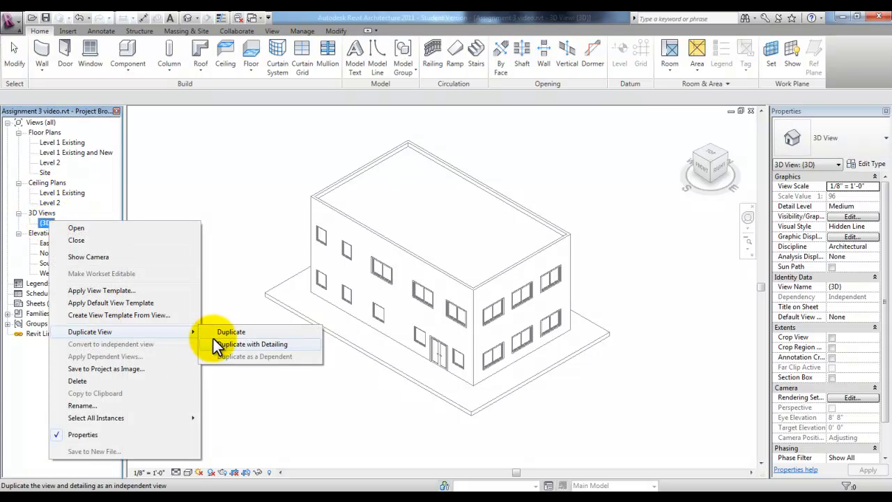
{"action": "left_click", "coordinate": [231, 344]}
{"action": "right_click", "coordinate": [63, 224]}
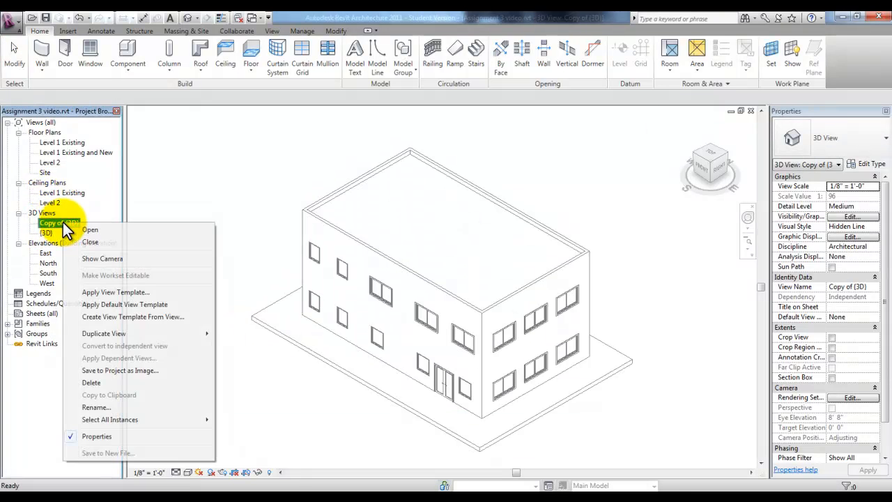
{"action": "left_click", "coordinate": [125, 391]}
{"action": "type", "text": "Design Option 1"}
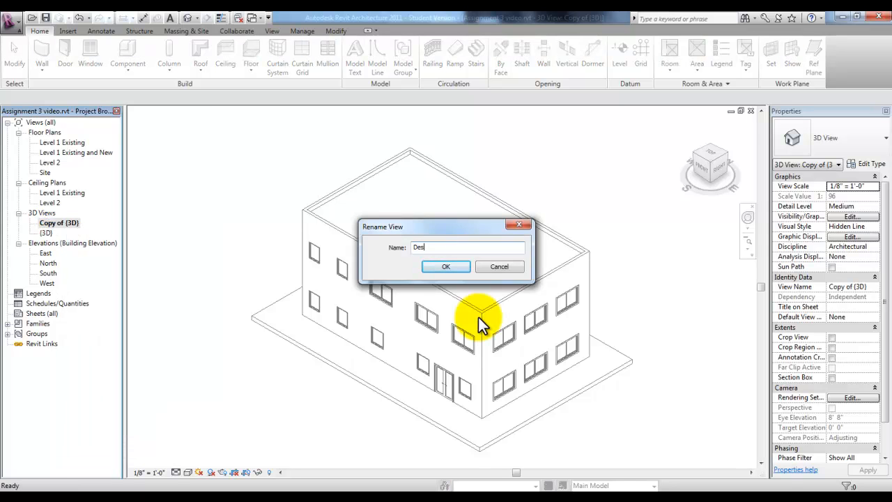
{"action": "key", "text": "Return"}
- Create a new design option set and rename it Building Addition
{"action": "left_click", "coordinate": [299, 31]}
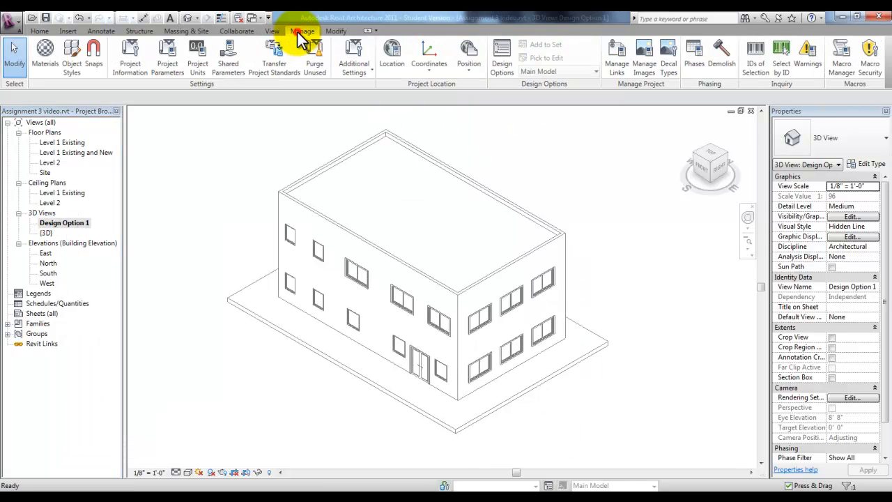
{"action": "left_click", "coordinate": [502, 62]}
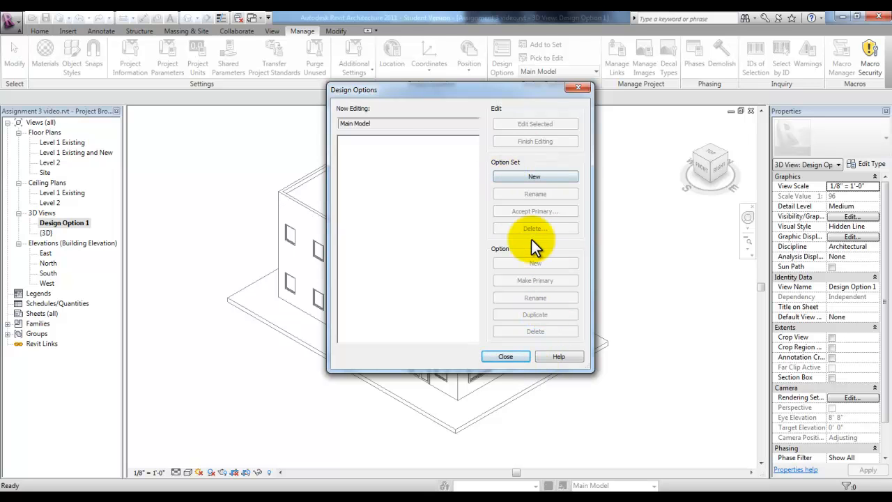
{"action": "left_click", "coordinate": [539, 179]}
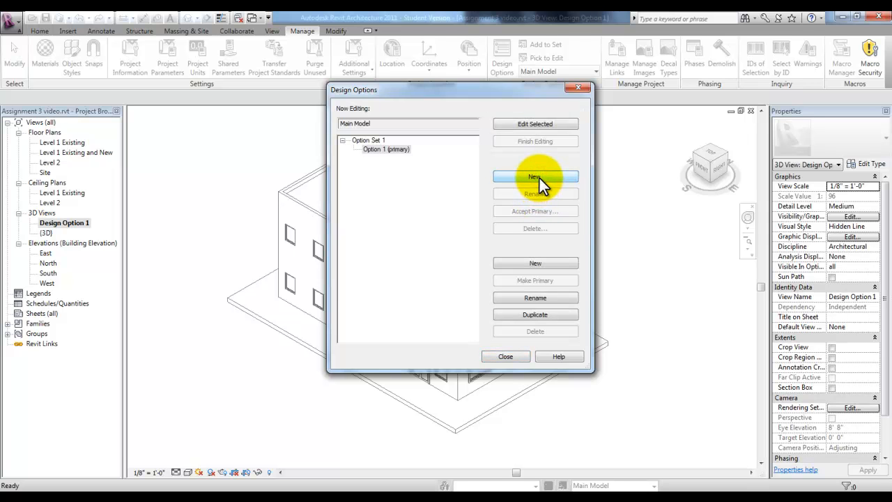
{"action": "left_click", "coordinate": [368, 140]}
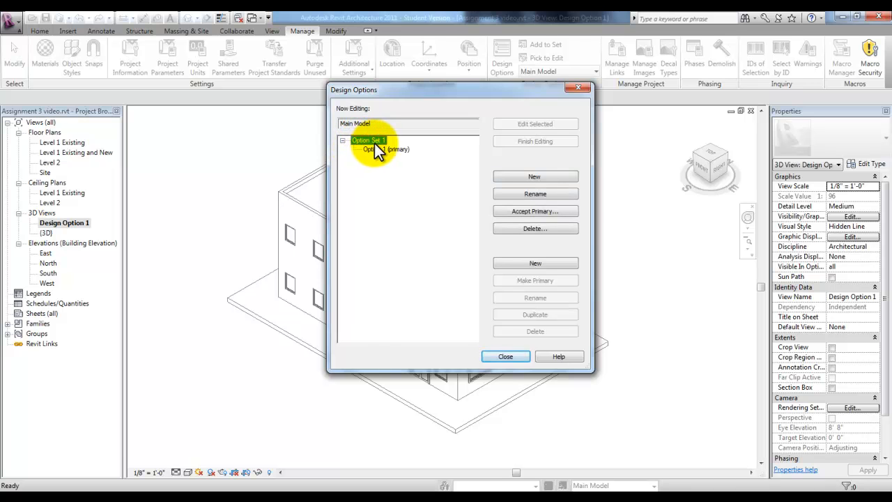
{"action": "left_click", "coordinate": [537, 192]}
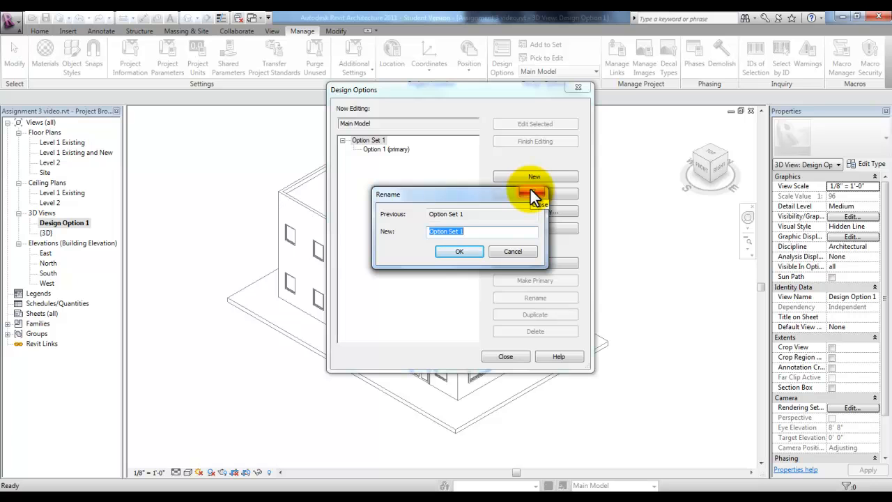
{"action": "type", "text": "Building Addition"}
{"action": "key", "text": "Return"}
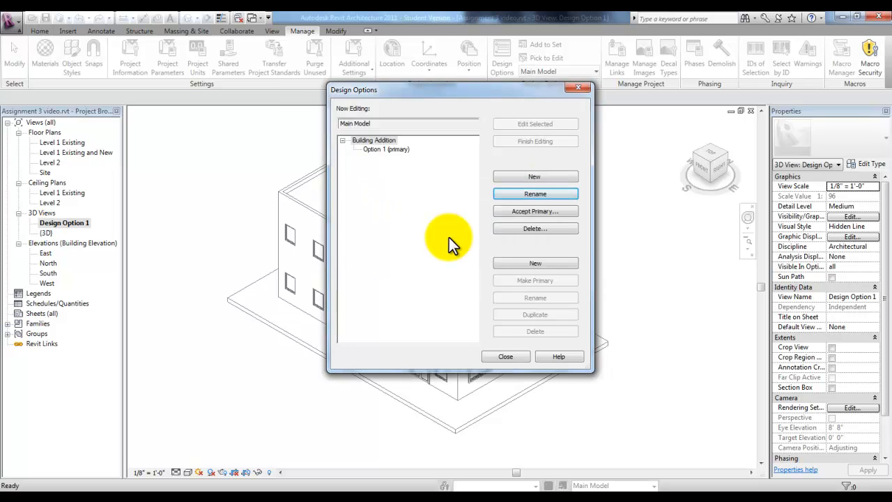
- Add two more options to the Building Addition set and close the design options dialog
{"action": "left_click", "coordinate": [546, 264]}
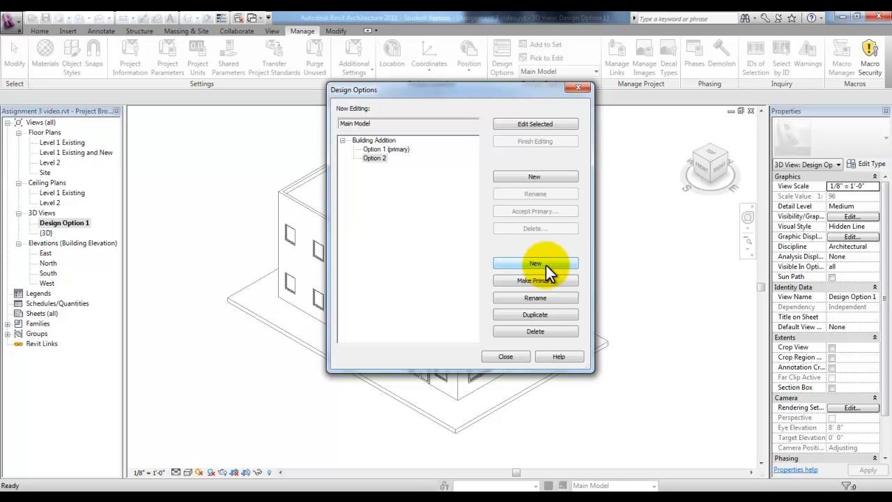
{"action": "left_click", "coordinate": [546, 265]}
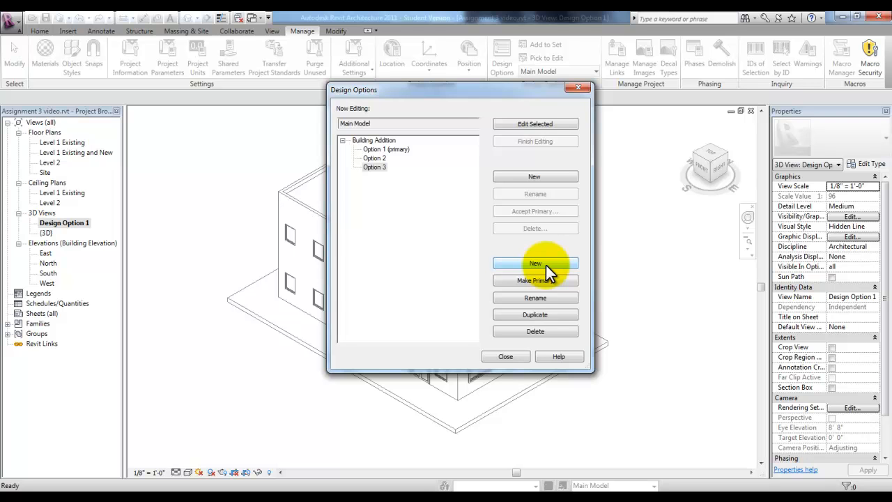
{"action": "left_click", "coordinate": [409, 152]}
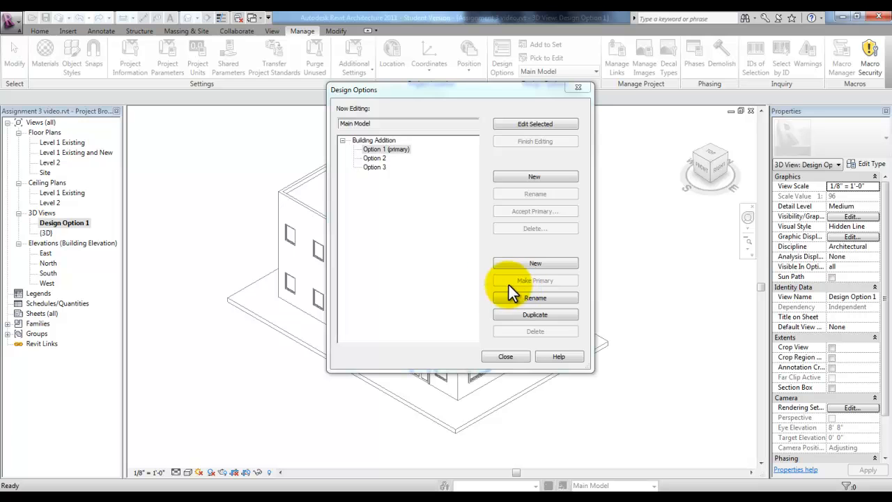
{"action": "left_click", "coordinate": [387, 141]}
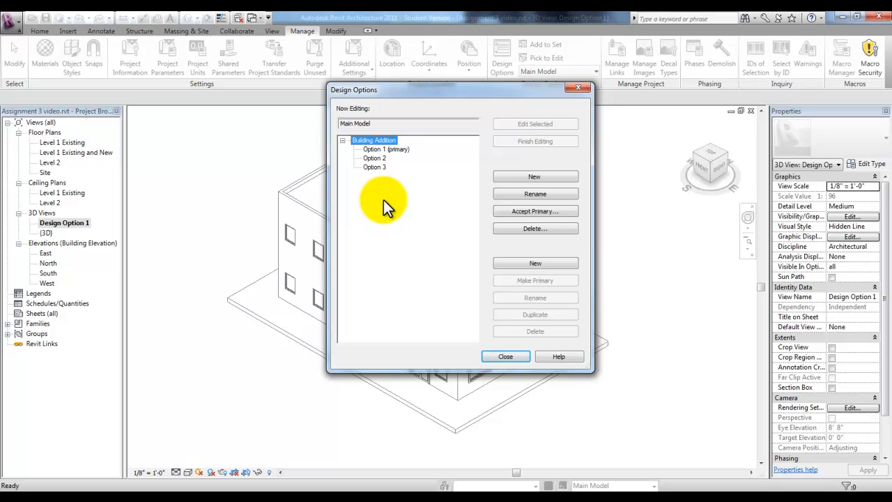
{"action": "left_click", "coordinate": [506, 357]}
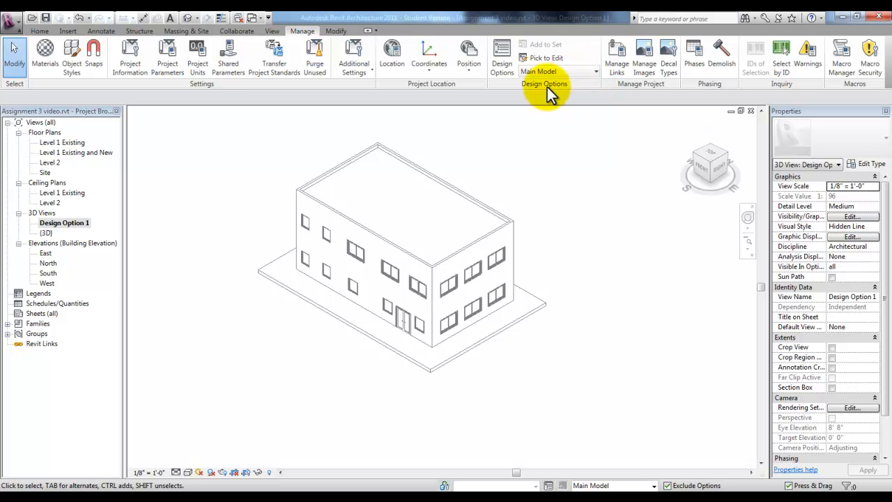
- Edit the ground floor slab's boundary and set its front edge 20' away from the building
{"action": "left_click", "coordinate": [382, 345]}
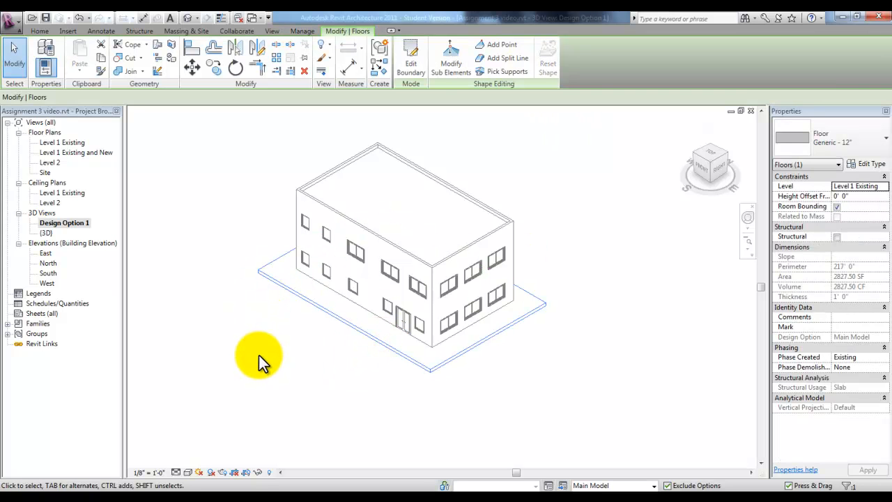
{"action": "left_click", "coordinate": [411, 59]}
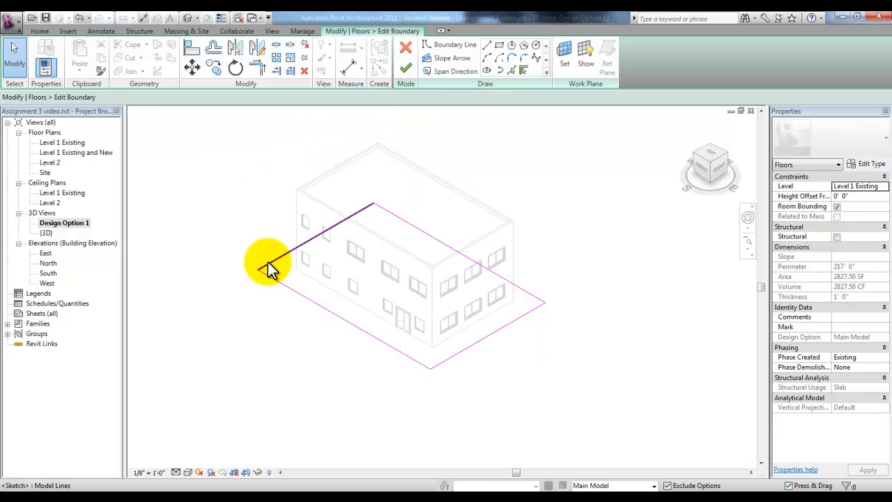
{"action": "left_click", "coordinate": [268, 273]}
{"action": "left_click", "coordinate": [260, 251]}
{"action": "type", "text": "20"}
{"action": "key", "text": "Return"}
- Set the slab boundary's edge on the building's short east side 20' away from the wall
{"action": "left_click", "coordinate": [465, 347]}
{"action": "left_click", "coordinate": [384, 390]}
{"action": "type", "text": "20"}
{"action": "key", "text": "Return"}
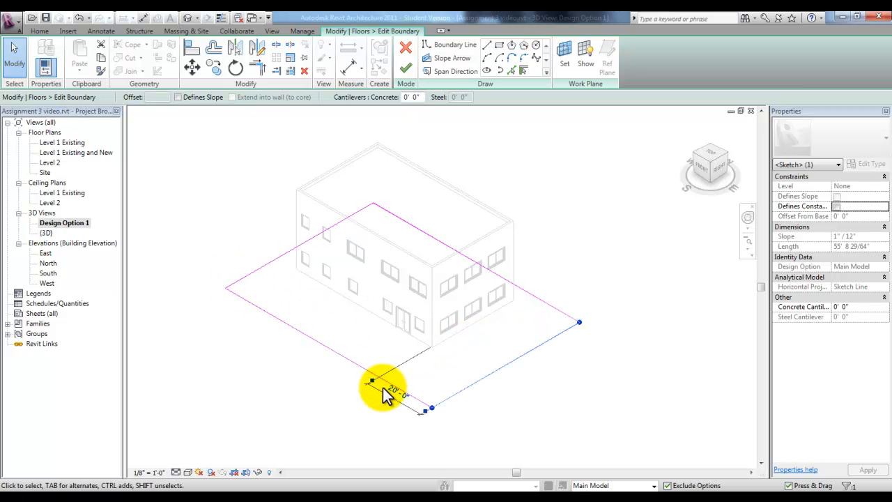
- Finish the slab boundary, make Option 1 the active design option, and start an in-place mass named Mass 1
{"action": "left_click", "coordinate": [405, 69]}
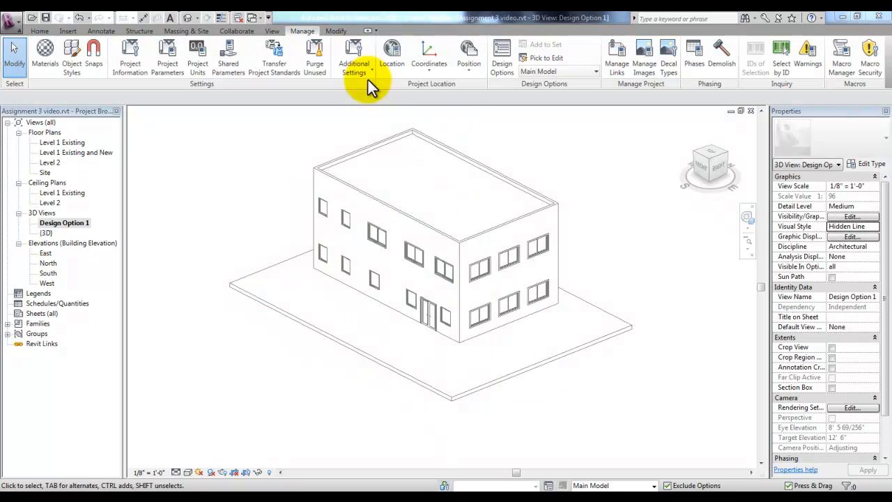
{"action": "left_click", "coordinate": [594, 71]}
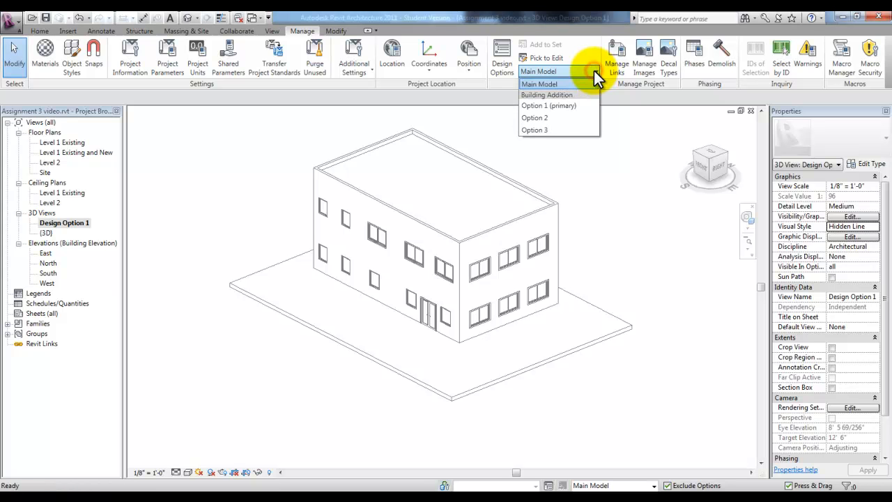
{"action": "left_click", "coordinate": [574, 106]}
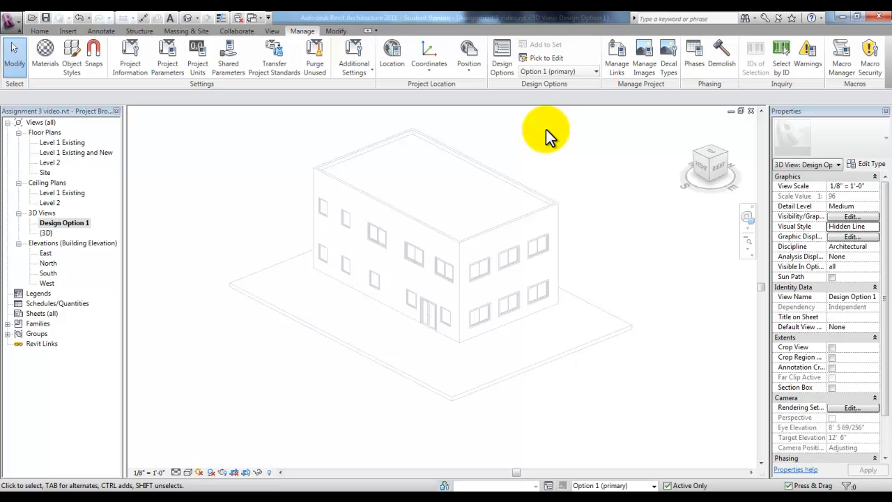
{"action": "left_click", "coordinate": [186, 31]}
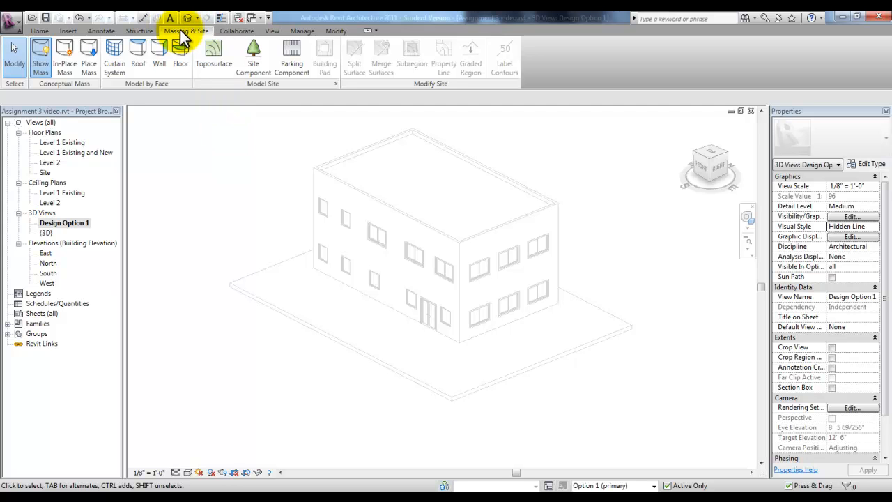
{"action": "left_click", "coordinate": [65, 71]}
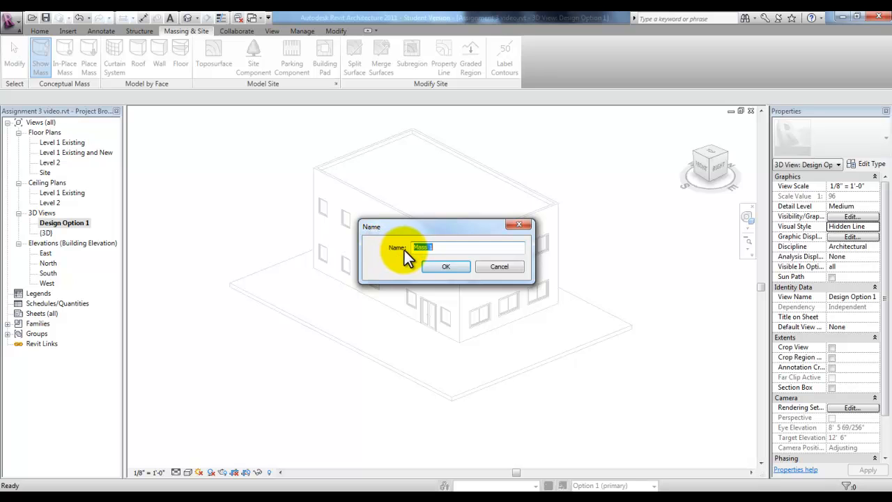
{"action": "left_click", "coordinate": [447, 267]}
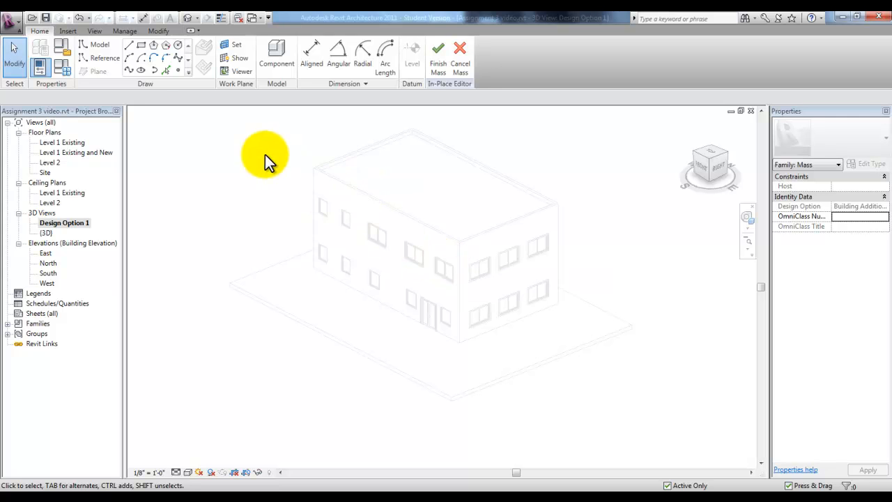
- Sketch a rectangular mass outline on the slab around the building's front corner and shift its outermost corner to skew the shape
{"action": "left_click", "coordinate": [141, 44]}
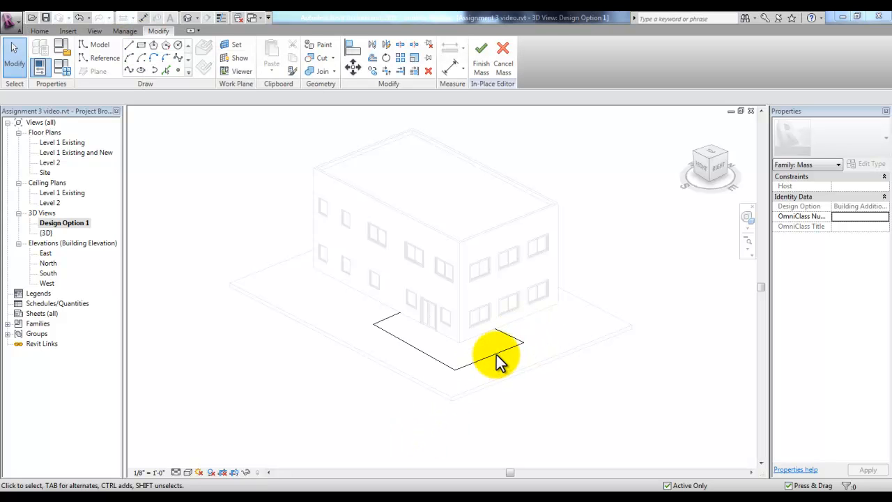
{"action": "key", "text": "Tab"}
{"action": "left_click", "coordinate": [493, 354]}
{"action": "left_click_drag", "start_coordinate": [455, 371], "coordinate": [442, 374]}
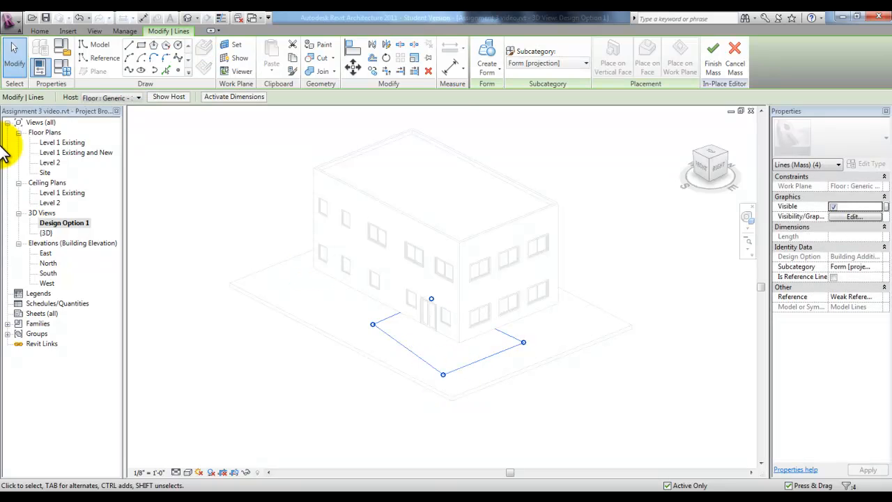
- In the Level 1 Existing plan, move the mass outline's northeast corner outward and down to angle its north and east edges
{"action": "double_click", "coordinate": [72, 143]}
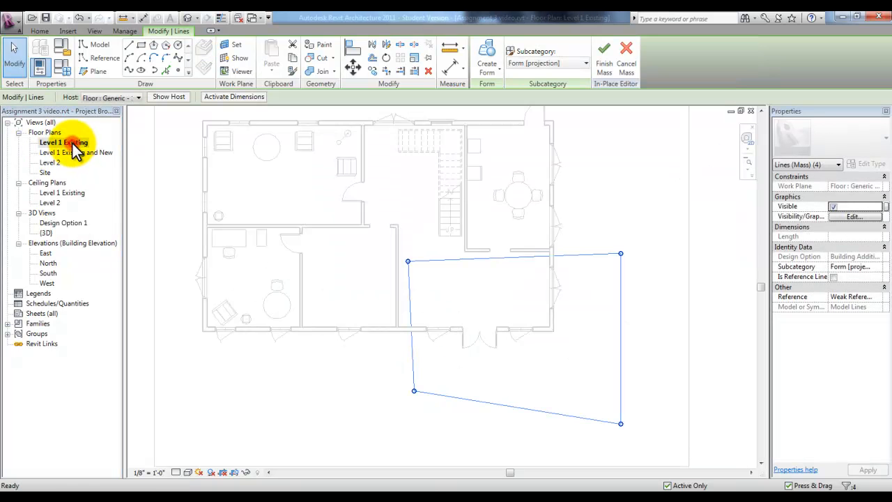
{"action": "left_click", "coordinate": [620, 256]}
{"action": "left_click_drag", "start_coordinate": [624, 251], "coordinate": [637, 270]}
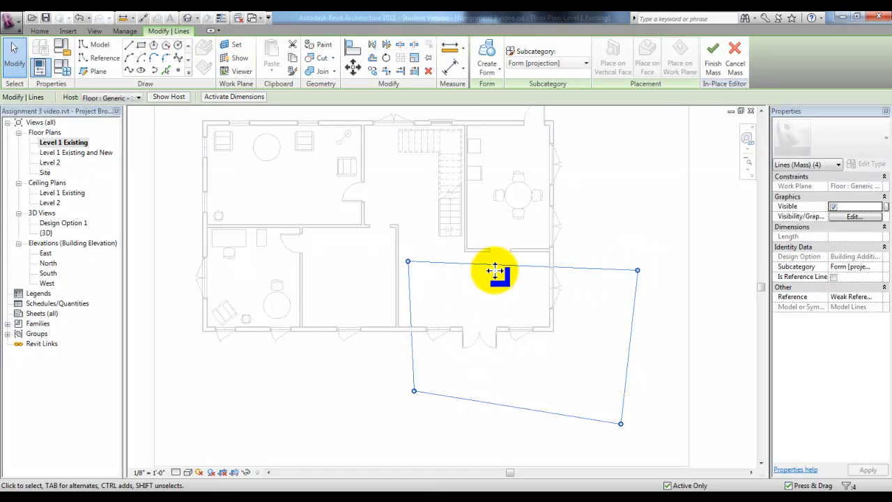
- In the Design Option 1 3D view, create a solid form from the skewed mass outline
{"action": "double_click", "coordinate": [75, 224]}
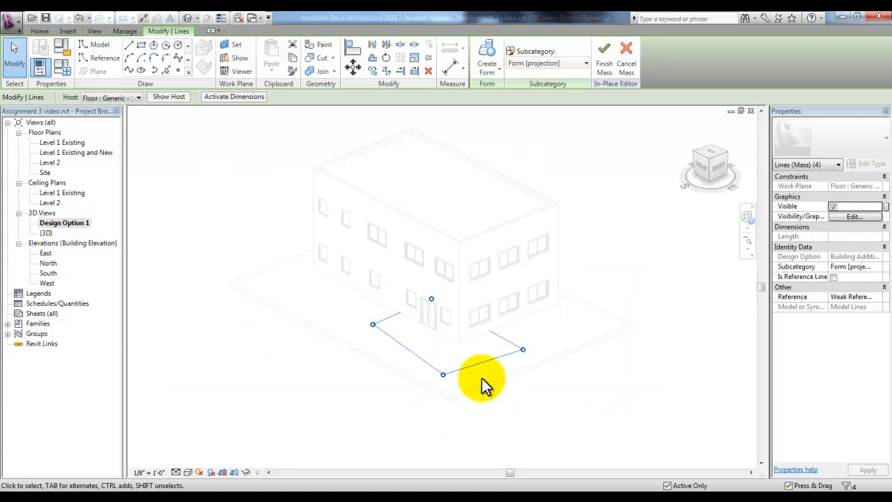
{"action": "left_click", "coordinate": [491, 78]}
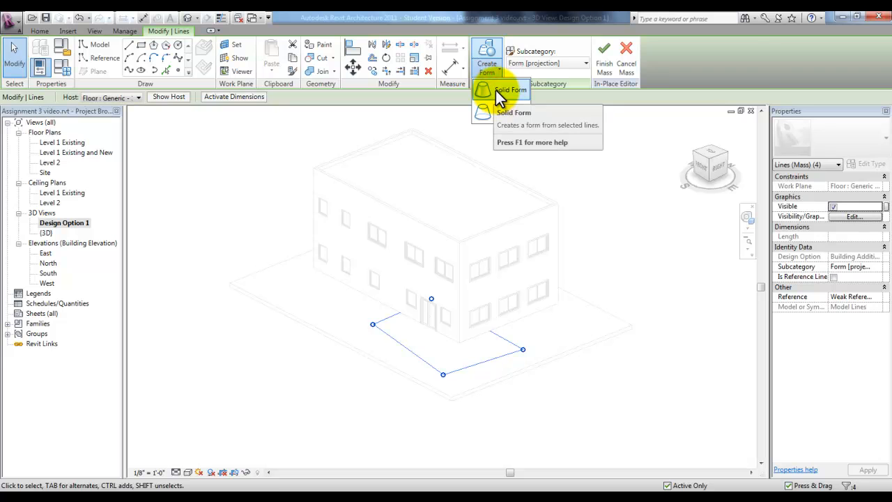
{"action": "left_click", "coordinate": [495, 90]}
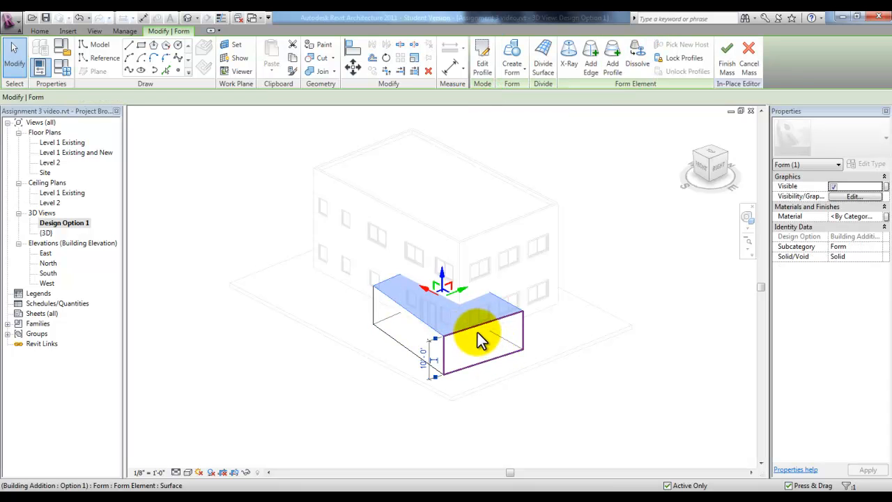
- Raise the form's top front corner and the adjoining long top edge to slope the top, and finish the mass
{"action": "left_click", "coordinate": [443, 335]}
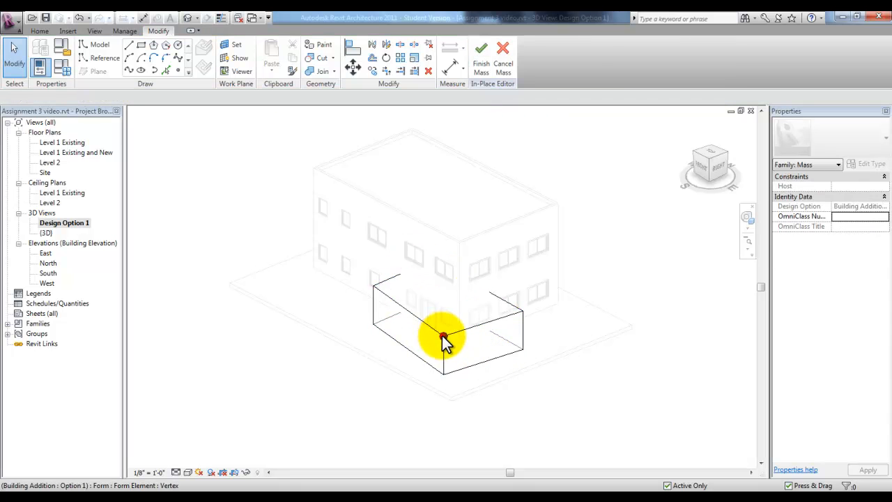
{"action": "left_click", "coordinate": [389, 296]}
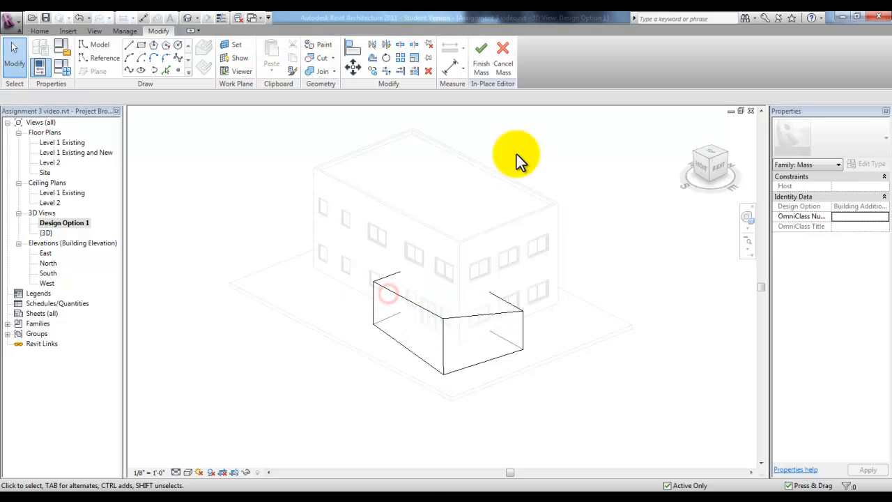
{"action": "left_click", "coordinate": [481, 69]}
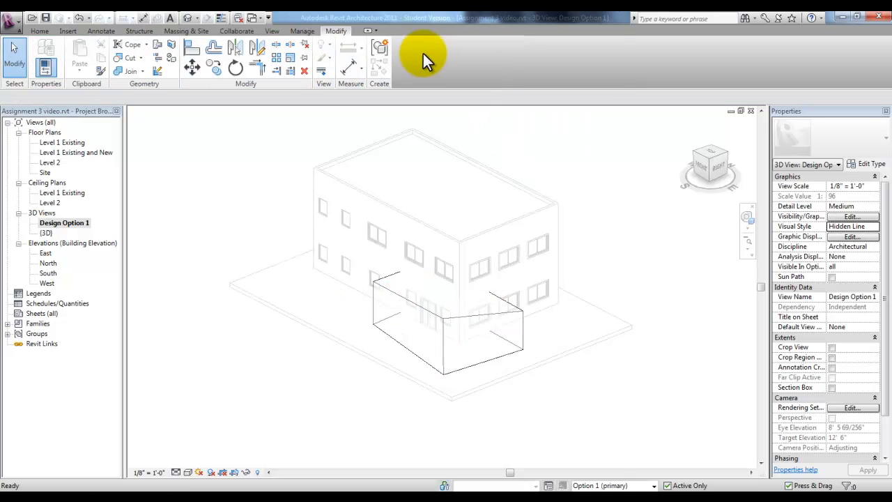
- Make Option 2 the active design option and start an in-place mass named Mass 2
{"action": "left_click", "coordinate": [304, 31]}
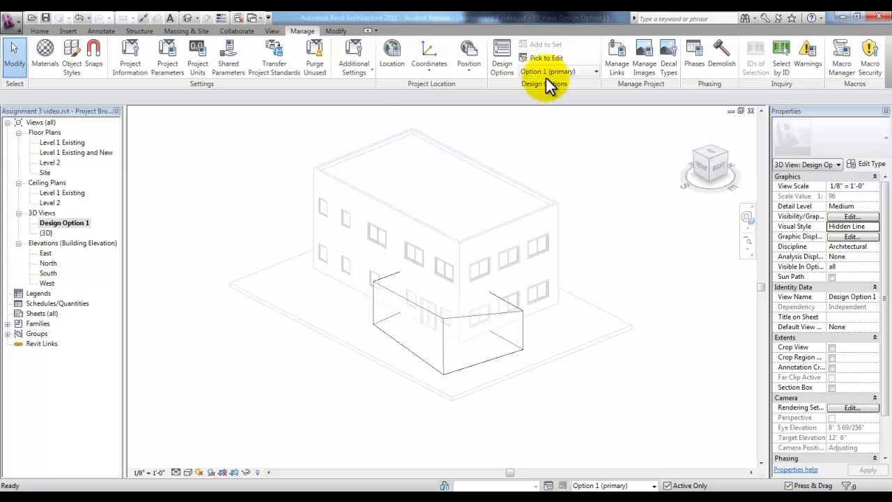
{"action": "left_click", "coordinate": [596, 70]}
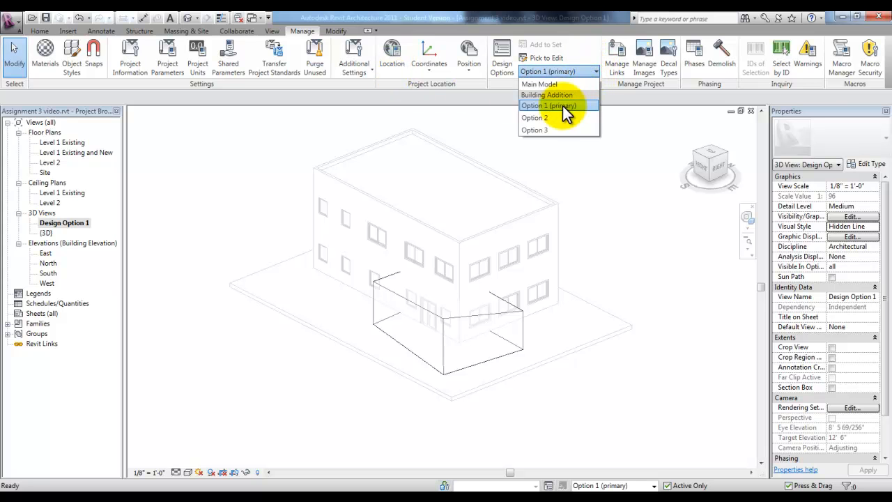
{"action": "left_click", "coordinate": [547, 117]}
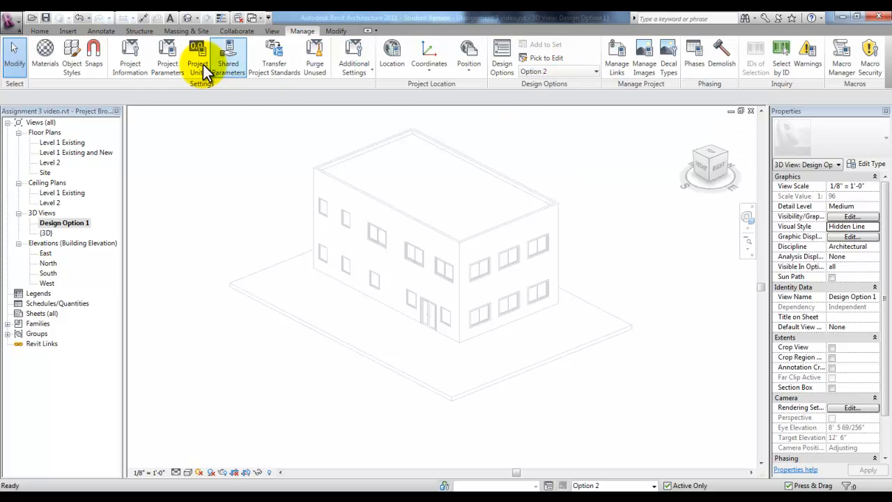
{"action": "left_click", "coordinate": [199, 30]}
{"action": "left_click", "coordinate": [70, 60]}
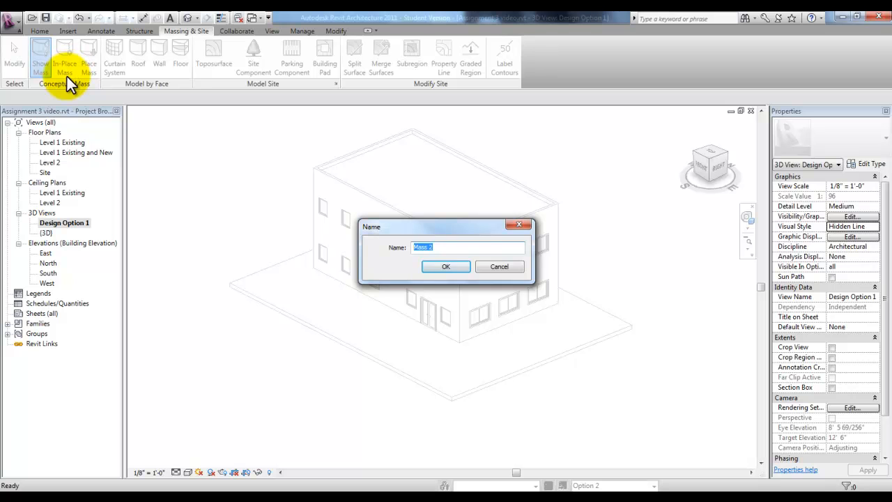
{"action": "left_click", "coordinate": [453, 268]}
- Sketch a mass outline of straight lines along the building walls and a spline curving around the front corner
{"action": "left_click", "coordinate": [129, 46]}
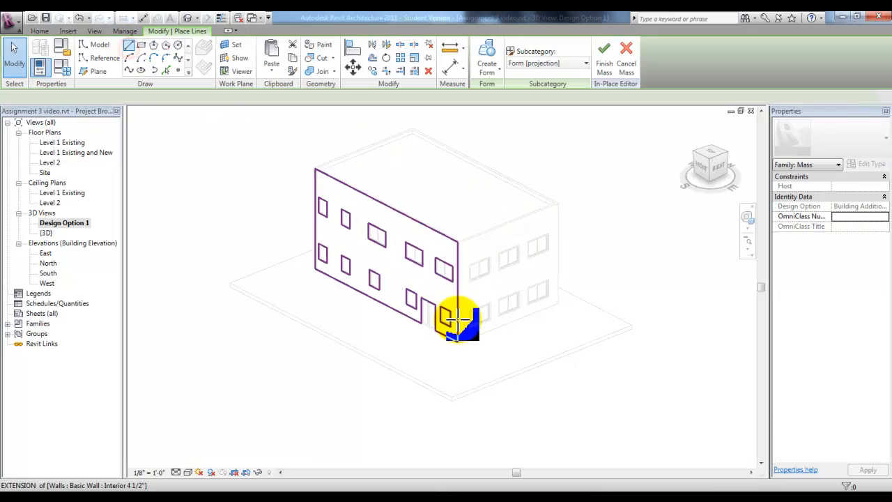
{"action": "left_click", "coordinate": [433, 359]}
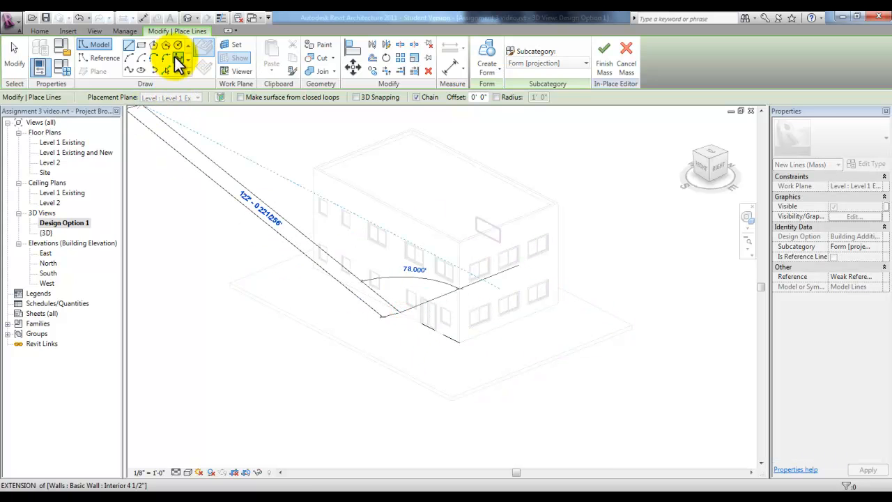
{"action": "left_click", "coordinate": [178, 58]}
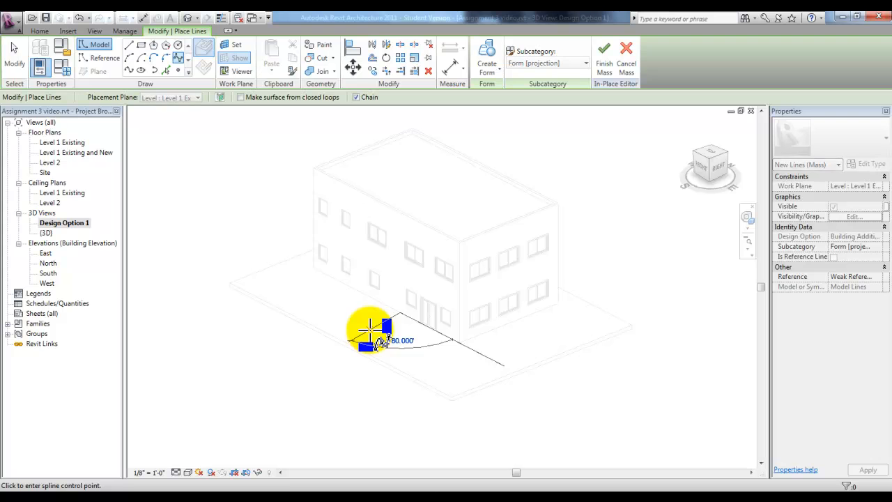
{"action": "left_click", "coordinate": [370, 330]}
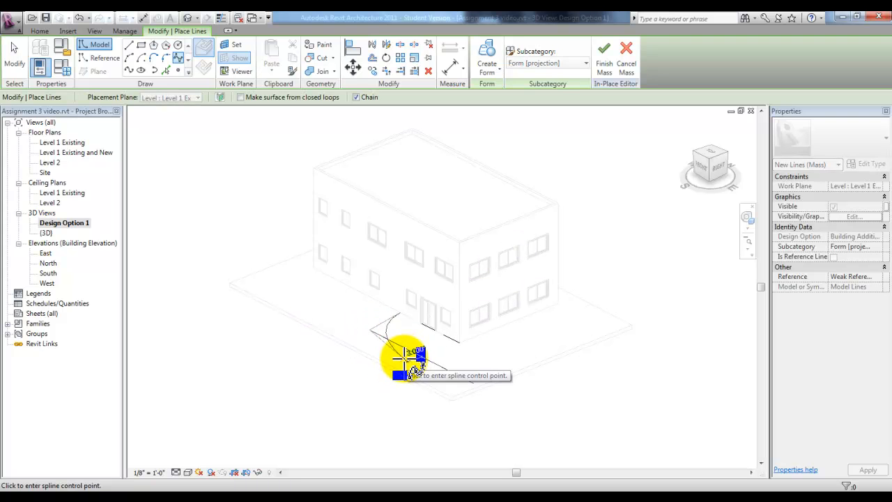
{"action": "left_click", "coordinate": [403, 359]}
{"action": "left_click", "coordinate": [457, 383]}
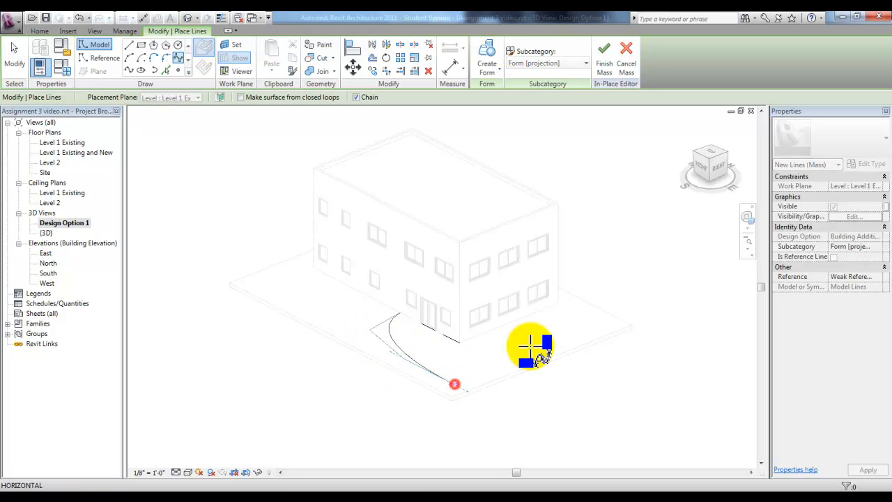
- Create a solid form from the curved outline and finish the mass for Option 2
{"action": "left_click", "coordinate": [490, 73]}
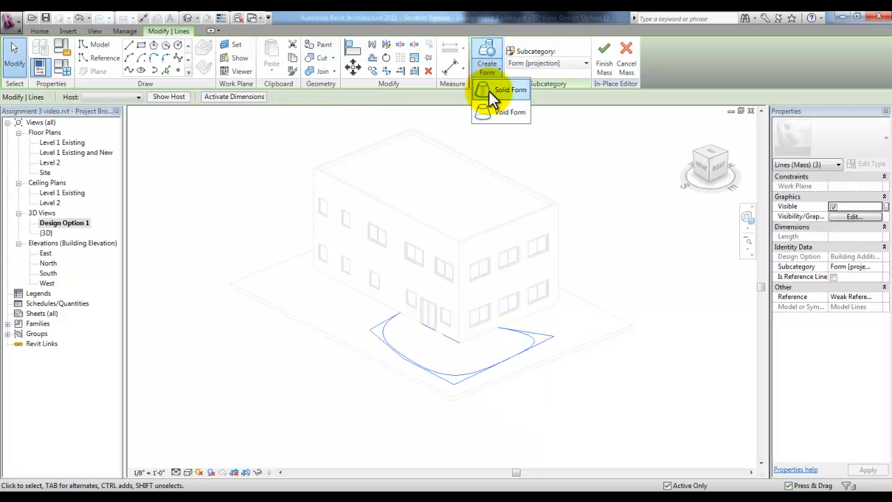
{"action": "left_click", "coordinate": [502, 90]}
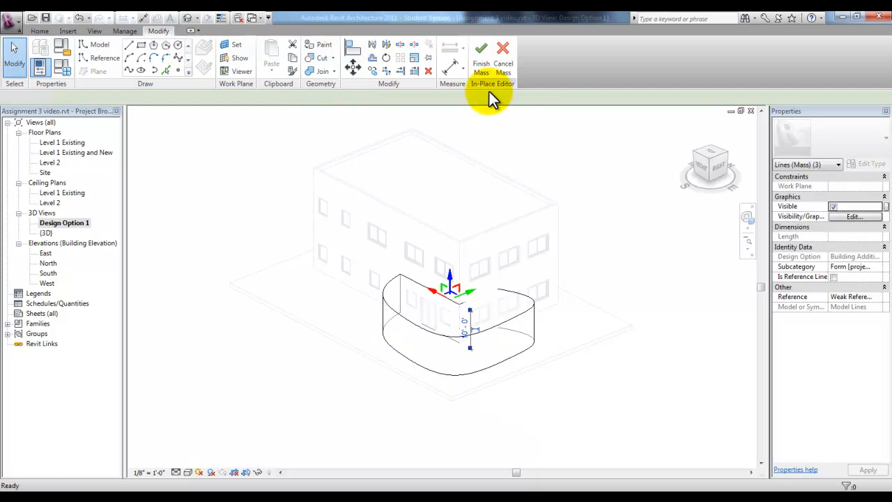
{"action": "key", "text": "Escape"}
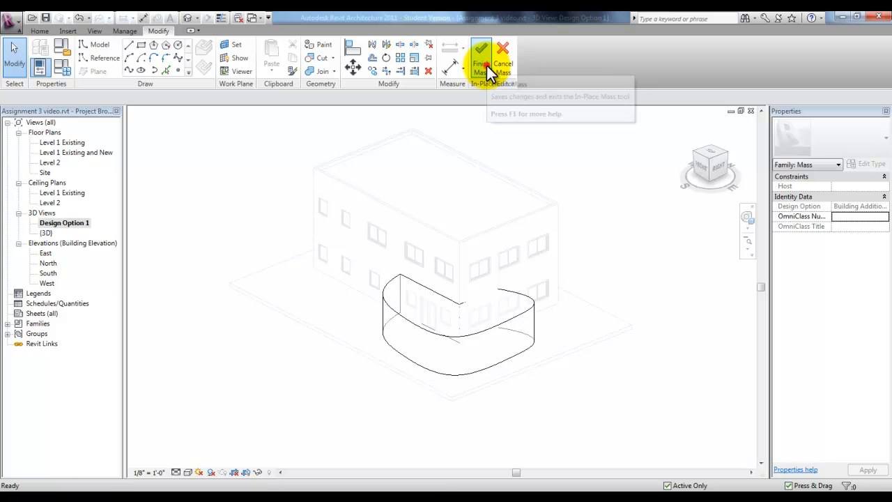
{"action": "left_click", "coordinate": [487, 65]}
- Make Option 3 the active design option and start another in-place mass
{"action": "left_click", "coordinate": [306, 31]}
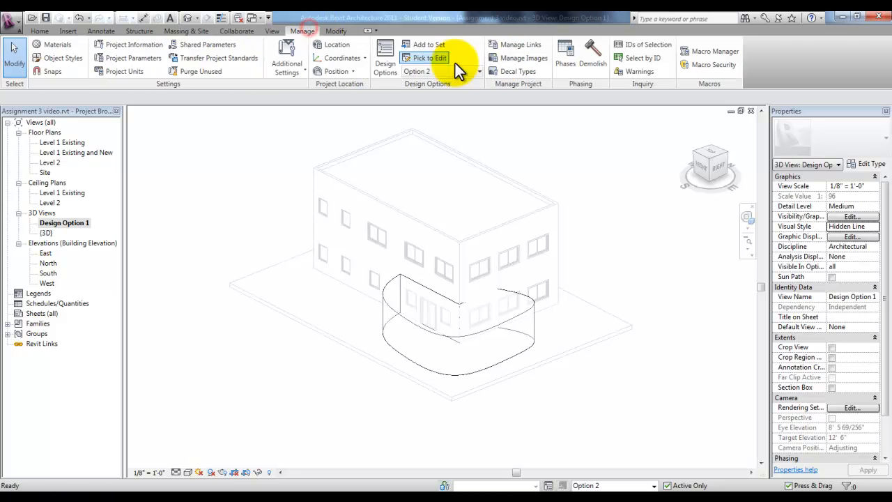
{"action": "left_click", "coordinate": [589, 72]}
{"action": "left_click", "coordinate": [555, 133]}
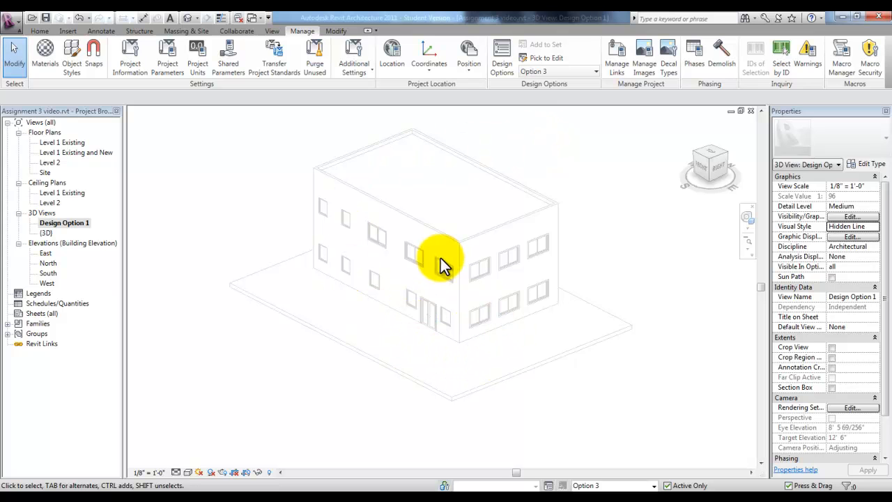
{"action": "left_click", "coordinate": [183, 30]}
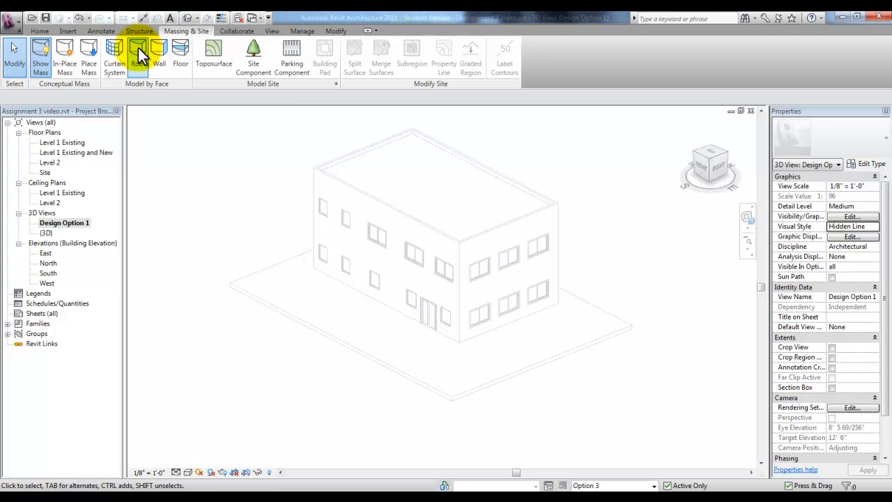
{"action": "left_click", "coordinate": [69, 72]}
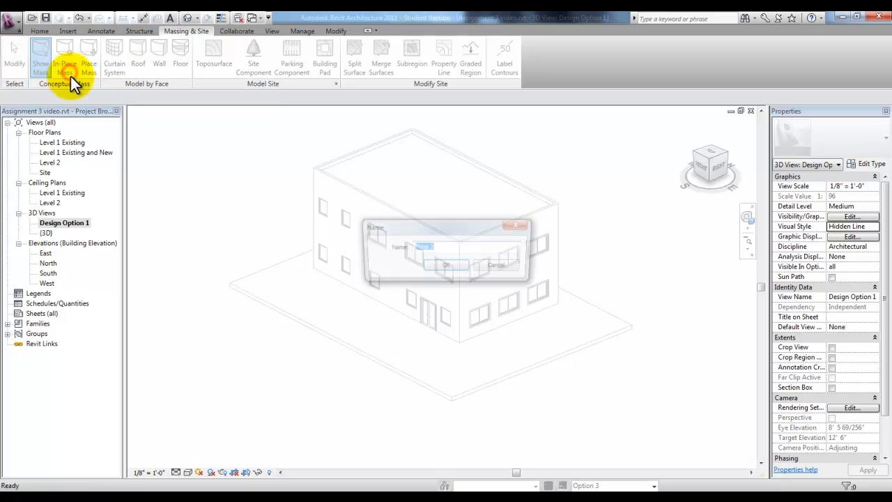
{"action": "left_click", "coordinate": [447, 268]}
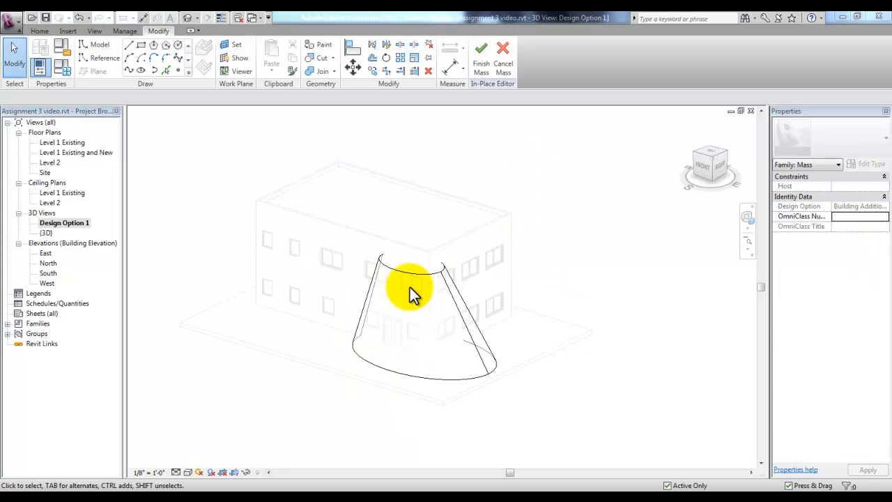
- Finish the tapered curved mass and switch the active design option to Main Model
{"action": "left_click", "coordinate": [487, 70]}
{"action": "left_click", "coordinate": [300, 31]}
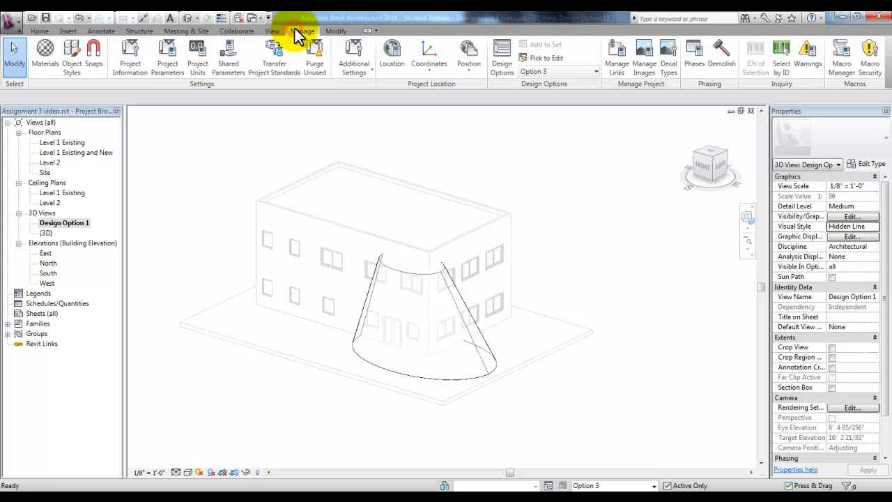
{"action": "left_click", "coordinate": [595, 72]}
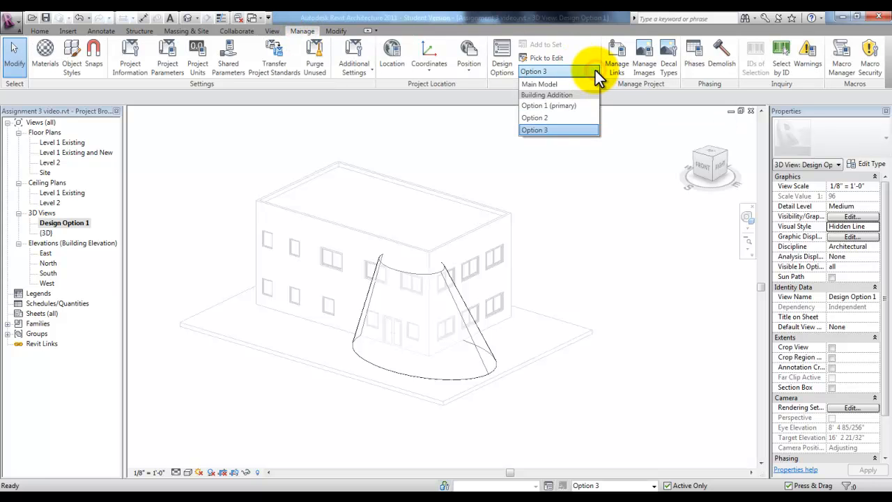
{"action": "left_click", "coordinate": [540, 84]}
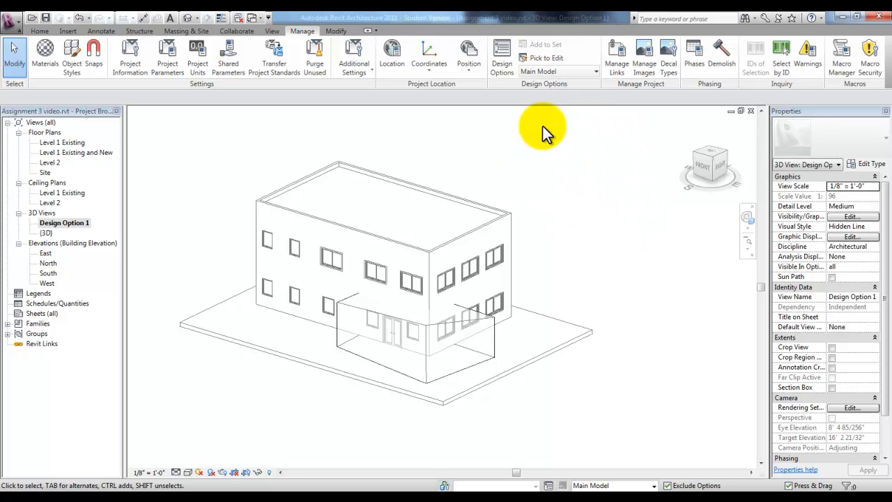
- Check which Building Addition options the building's short side wall could be added to, without adding it
{"action": "left_click", "coordinate": [596, 69]}
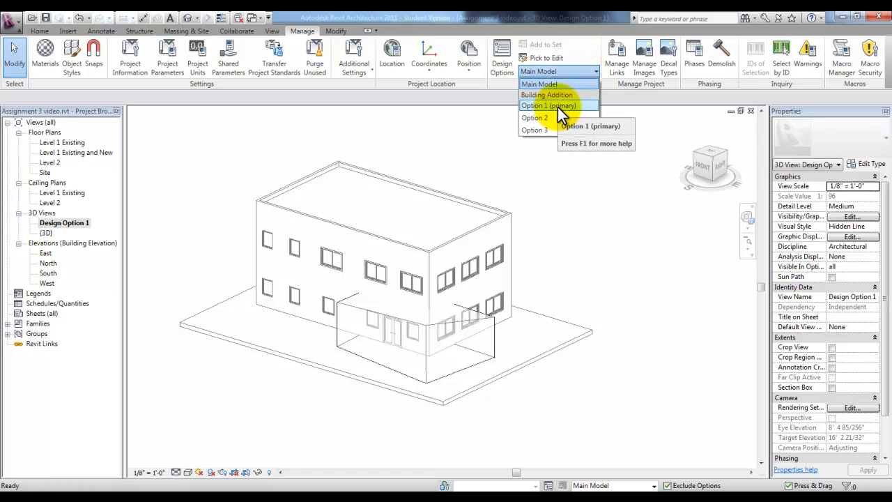
{"action": "left_click", "coordinate": [464, 259]}
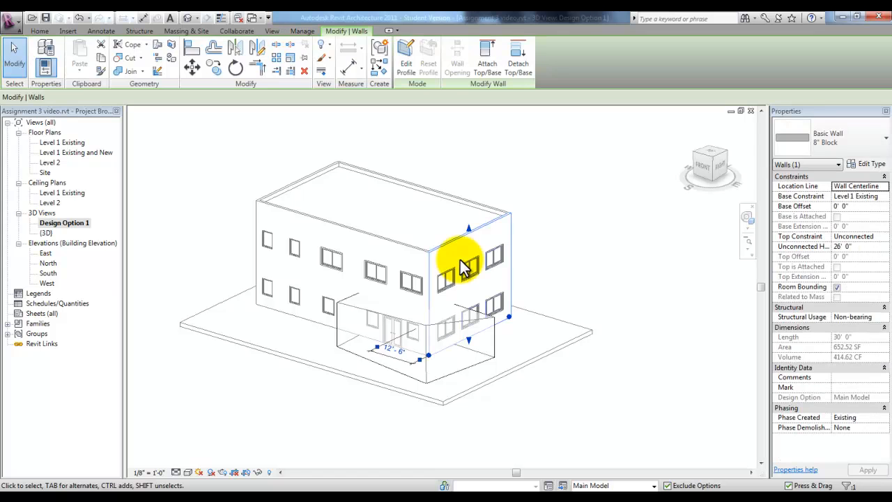
{"action": "left_click", "coordinate": [302, 32]}
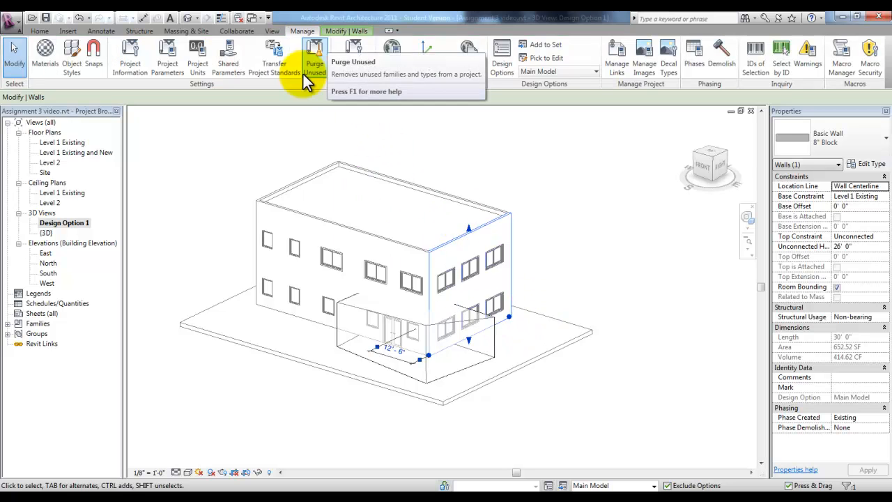
{"action": "left_click", "coordinate": [562, 45]}
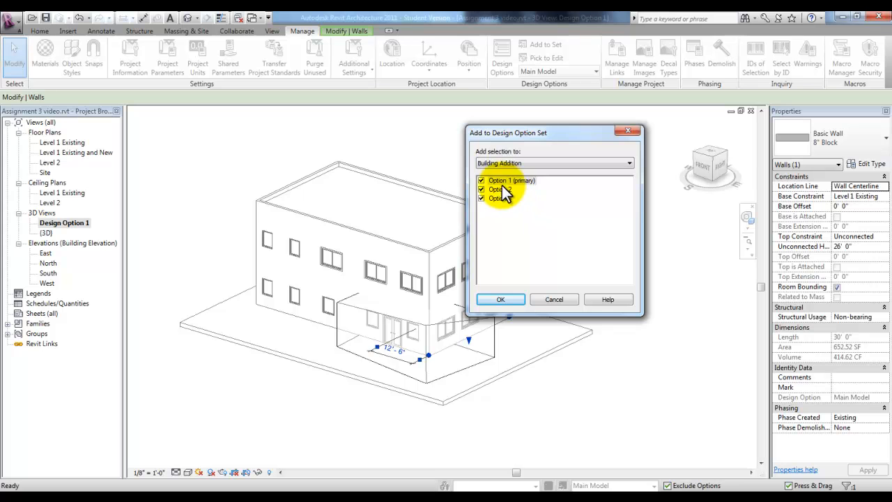
{"action": "left_click", "coordinate": [538, 301]}
{"action": "left_click", "coordinate": [595, 70]}
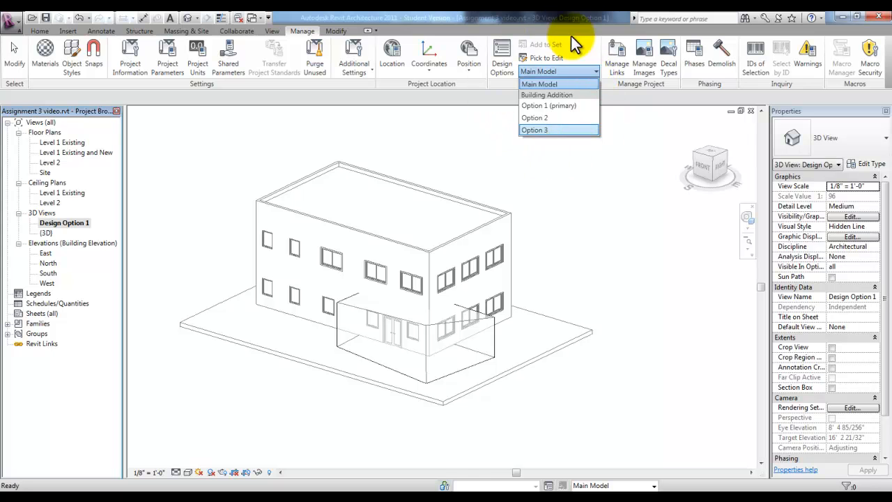
{"action": "left_click", "coordinate": [596, 71]}
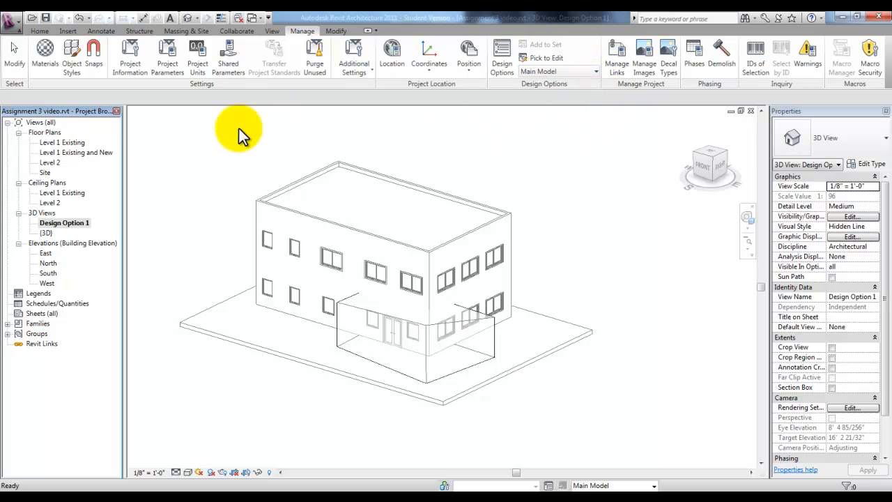
- Duplicate the Design Option 1 3D view twice to have a separate view for each design option
{"action": "left_click", "coordinate": [72, 225]}
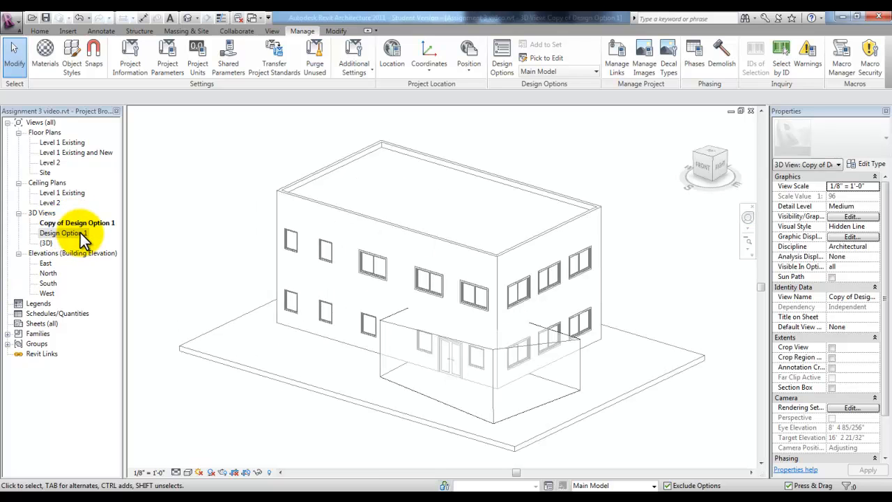
{"action": "left_click", "coordinate": [80, 234]}
{"action": "right_click", "coordinate": [81, 234]}
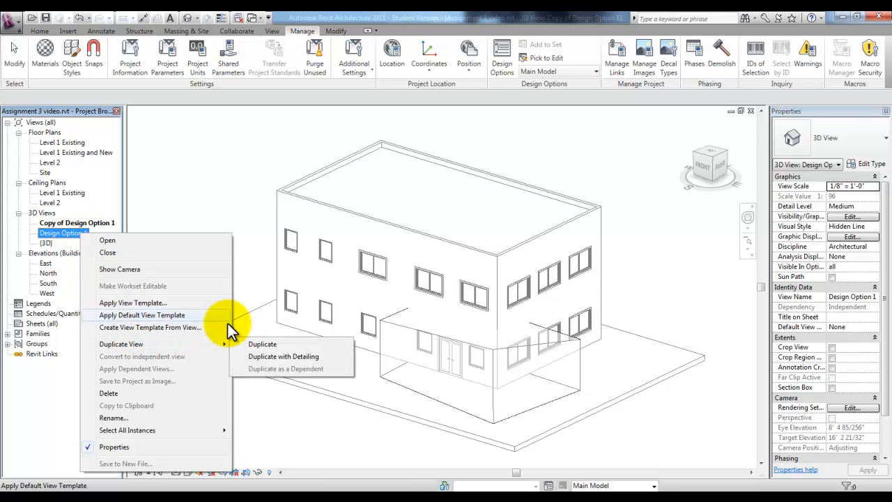
{"action": "left_click", "coordinate": [212, 347]}
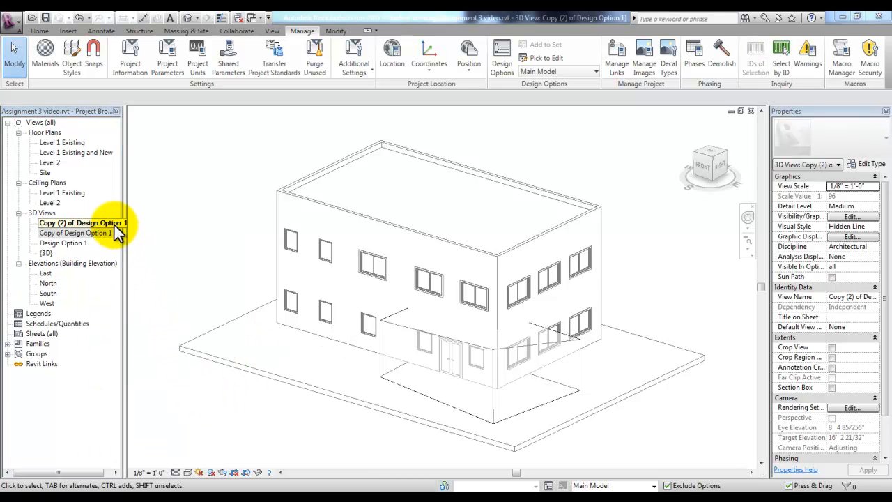
- In the Design Option 1 3D view's visibility overrides, set the Building Addition set to show Option 1 (primary)
{"action": "double_click", "coordinate": [49, 243]}
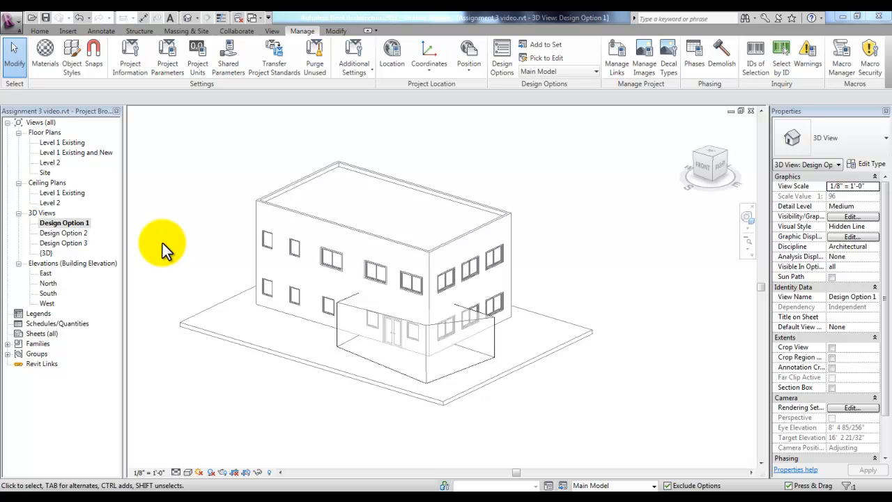
{"action": "key", "text": "v"}
{"action": "key", "text": "g"}
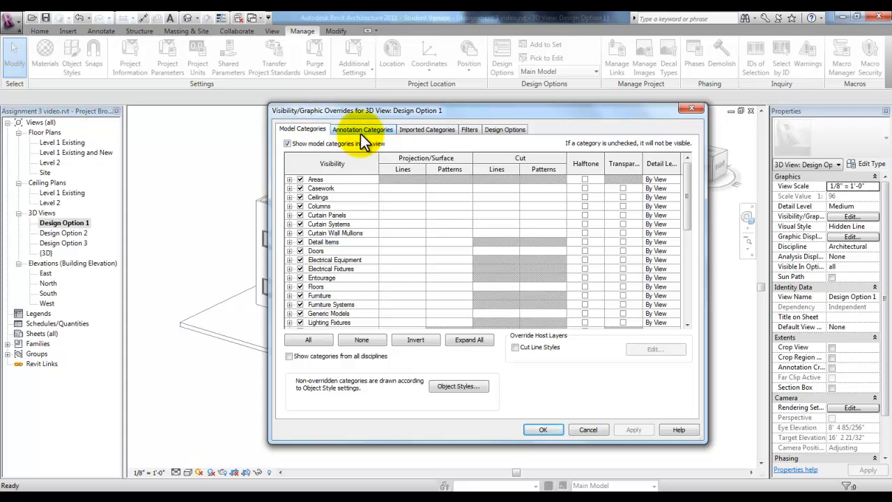
{"action": "left_click", "coordinate": [509, 130]}
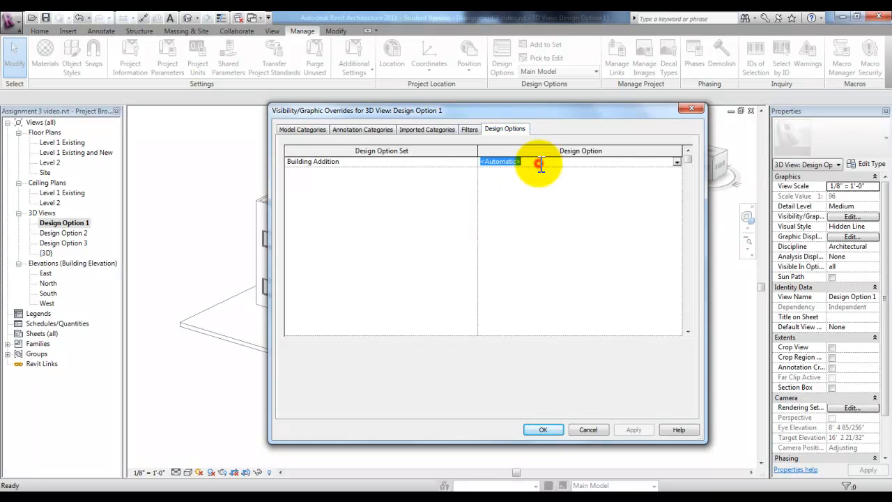
{"action": "left_click", "coordinate": [677, 162]}
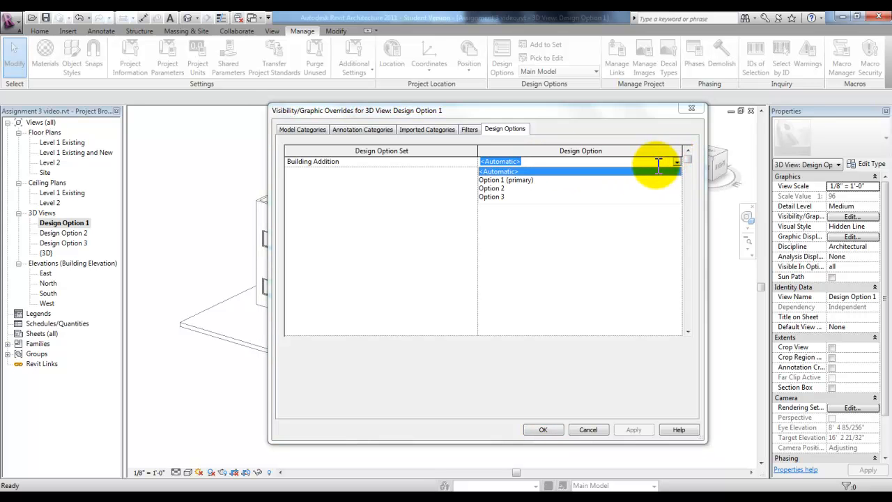
{"action": "left_click", "coordinate": [518, 180]}
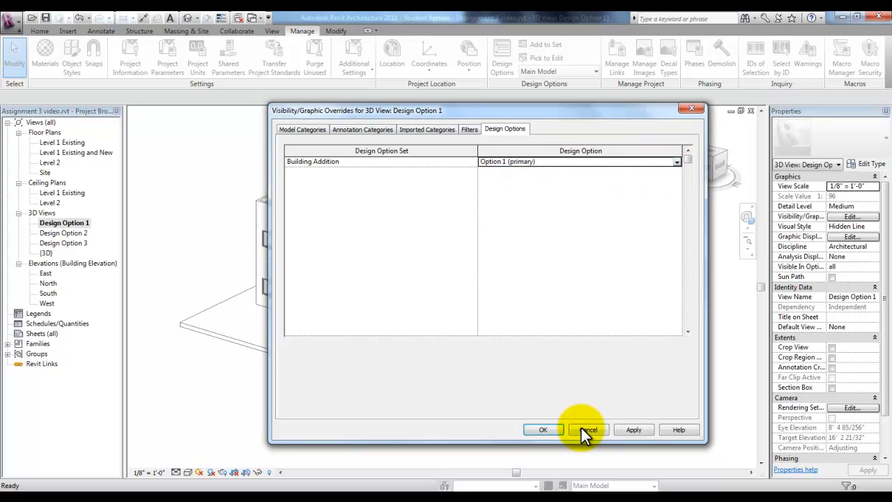
{"action": "left_click", "coordinate": [555, 427]}
- In the Design Option 2 3D view's visibility overrides, set the Building Addition set to show Option 2
{"action": "double_click", "coordinate": [85, 234]}
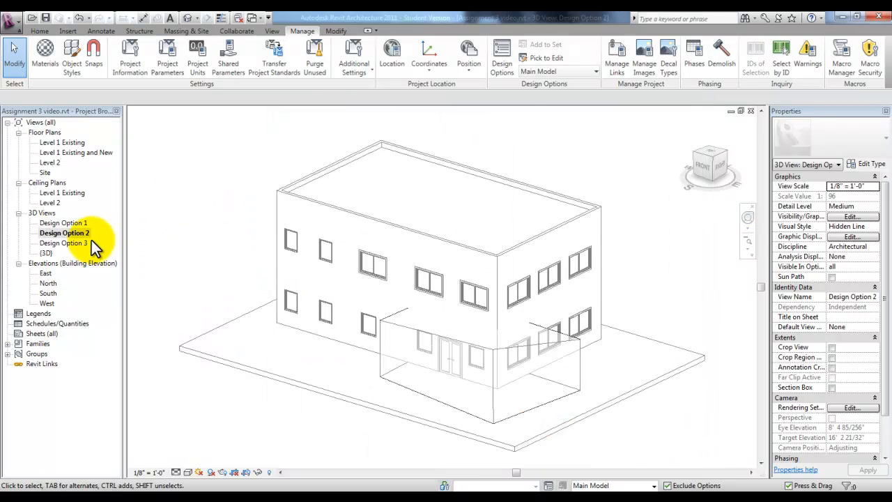
{"action": "left_click", "coordinate": [86, 233]}
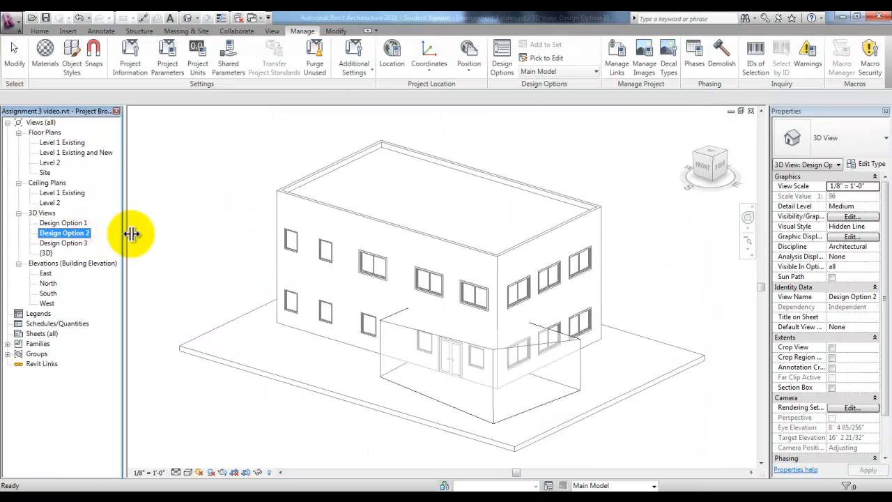
{"action": "left_click", "coordinate": [202, 235]}
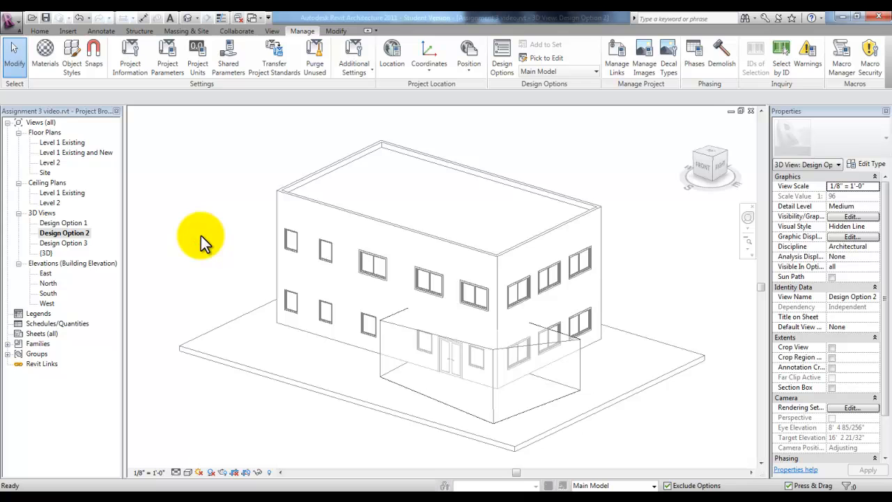
{"action": "key", "text": "v"}
{"action": "key", "text": "g"}
{"action": "left_click", "coordinate": [516, 130]}
{"action": "left_click", "coordinate": [527, 161]}
{"action": "left_click", "coordinate": [676, 160]}
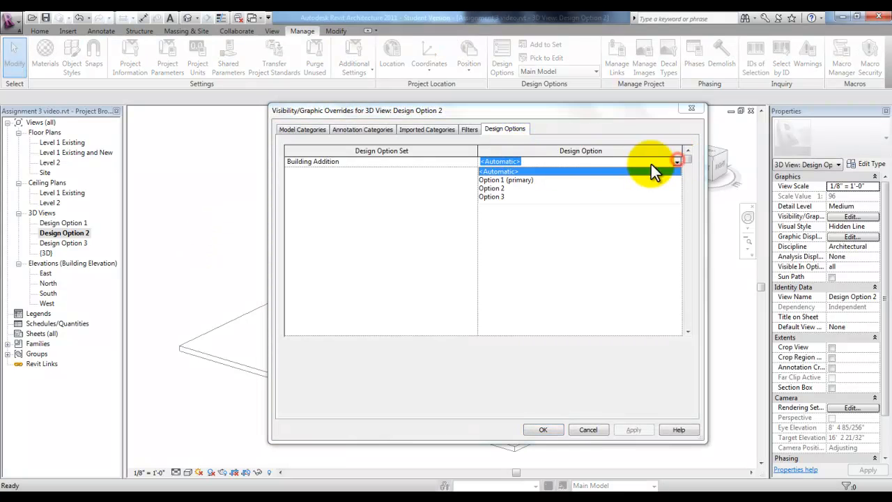
{"action": "left_click", "coordinate": [502, 188]}
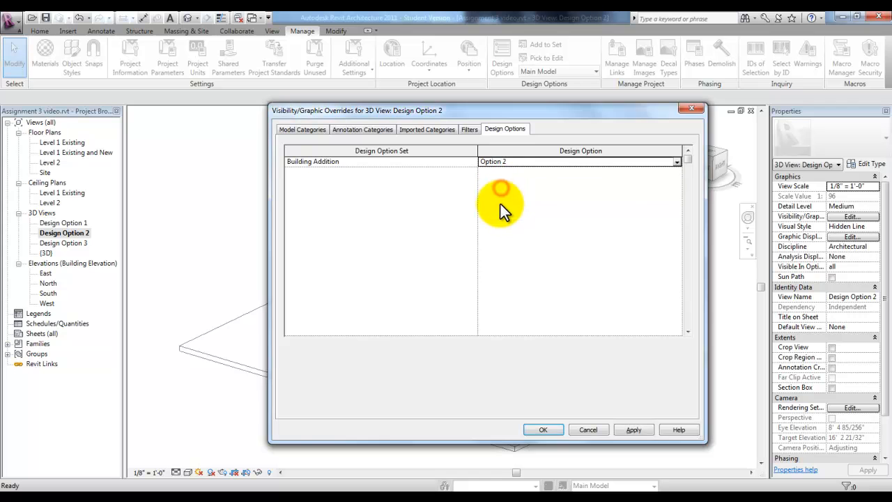
{"action": "left_click", "coordinate": [544, 429]}
- In the Design Option 3 3D view's visibility overrides, set the Building Addition set to show Option 3
{"action": "double_click", "coordinate": [83, 243]}
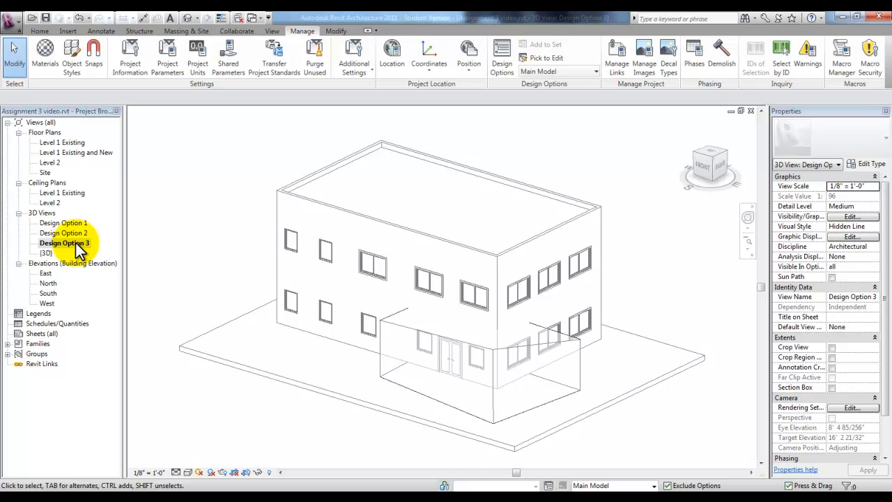
{"action": "key", "text": "v"}
{"action": "key", "text": "g"}
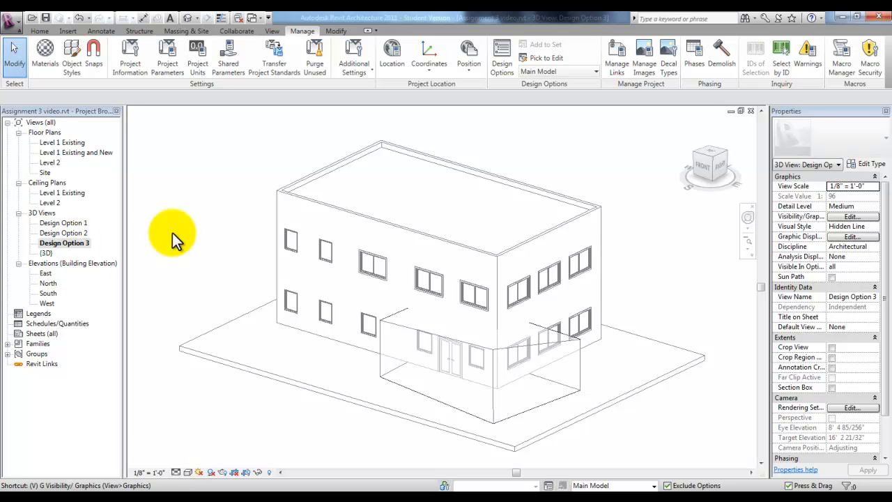
{"action": "left_click", "coordinate": [511, 129]}
{"action": "left_click", "coordinate": [516, 161]}
{"action": "left_click", "coordinate": [679, 160]}
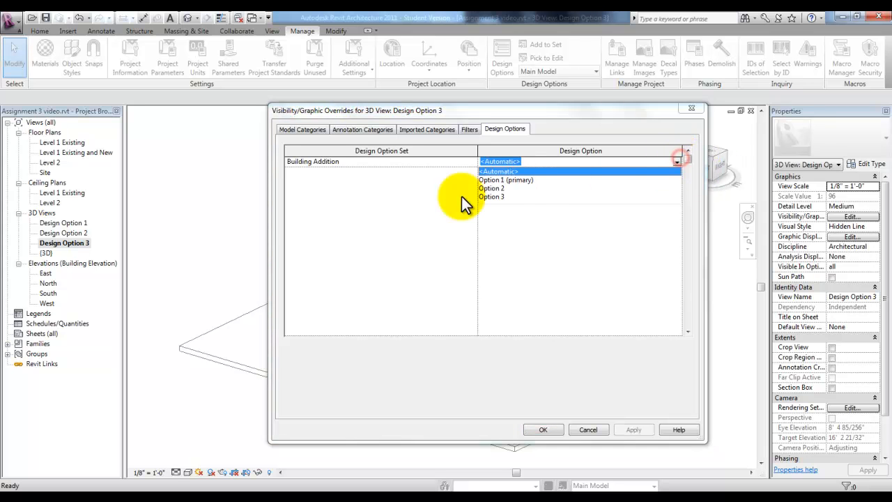
{"action": "left_click", "coordinate": [496, 198]}
{"action": "key", "text": "Return"}
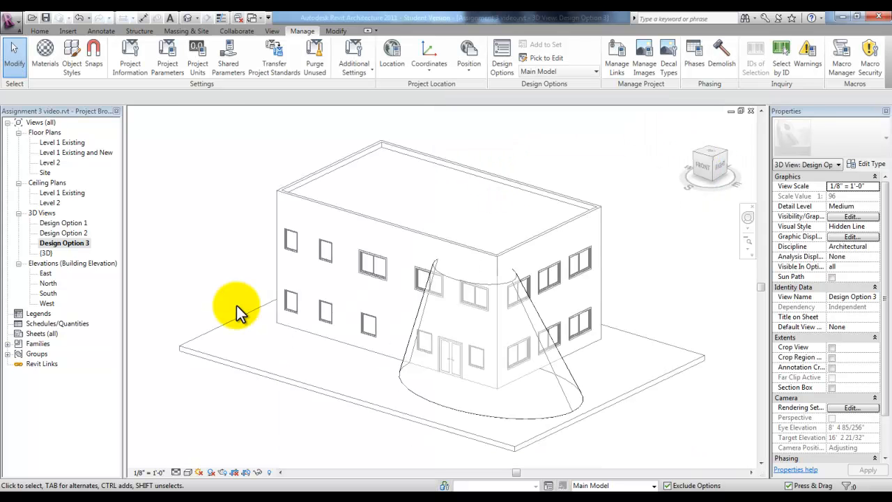
- Create a new sheet with the E1 30 x 42 Horizontal titleblock
{"action": "left_click", "coordinate": [40, 335]}
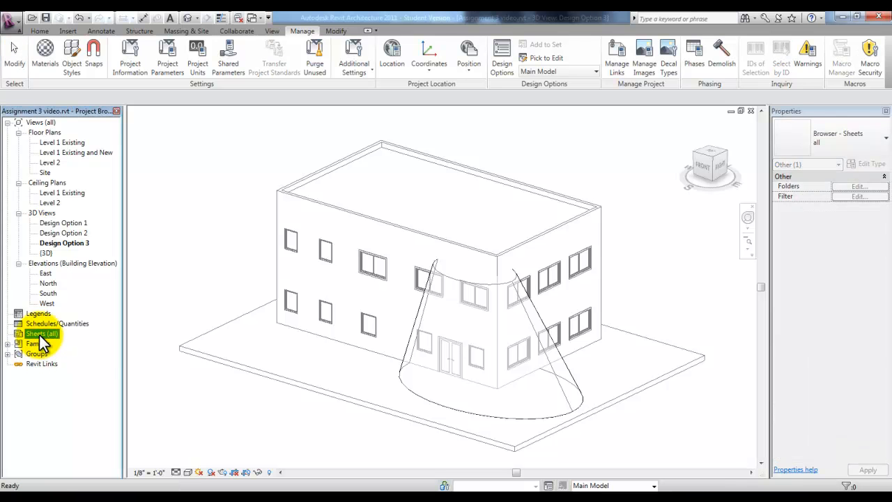
{"action": "right_click", "coordinate": [40, 335]}
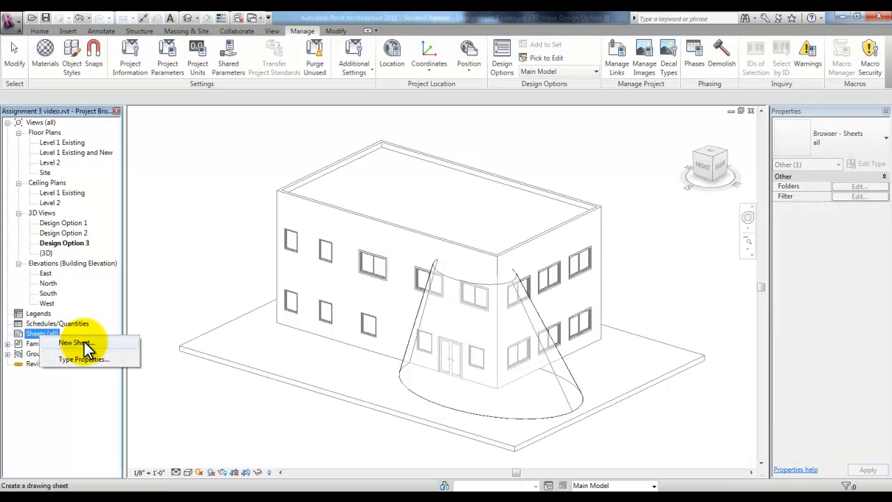
{"action": "left_click", "coordinate": [84, 343]}
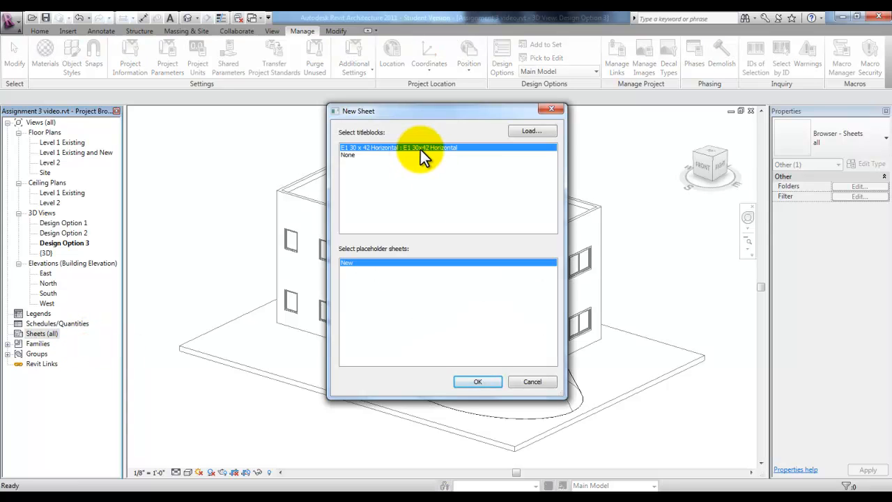
{"action": "left_click", "coordinate": [477, 382]}
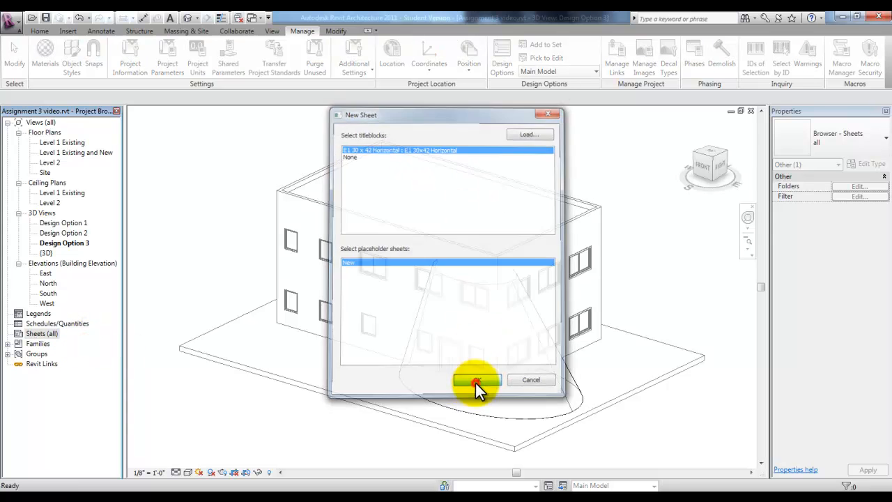
- Place the Design Option 1 3D view on the new sheet, in the drawing area's upper corner beside the titleblock
{"action": "left_click", "coordinate": [83, 223]}
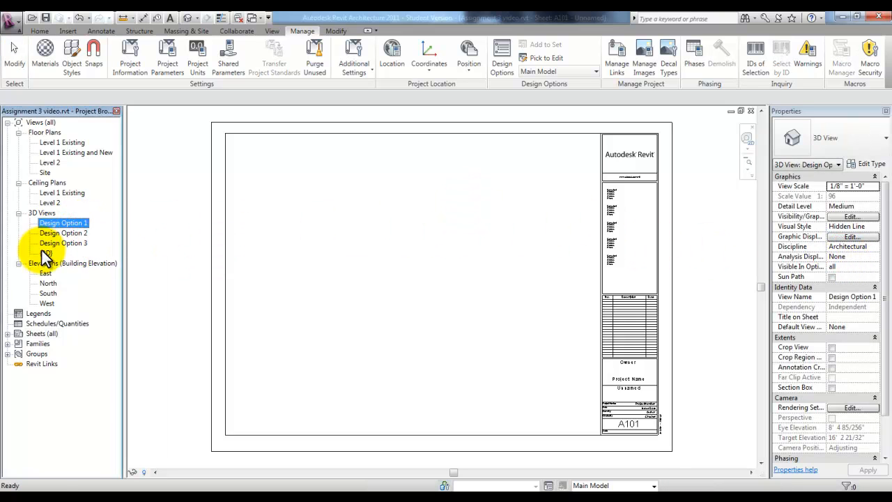
{"action": "left_click_drag", "start_coordinate": [56, 223], "coordinate": [498, 249]}
{"action": "left_click", "coordinate": [494, 210]}
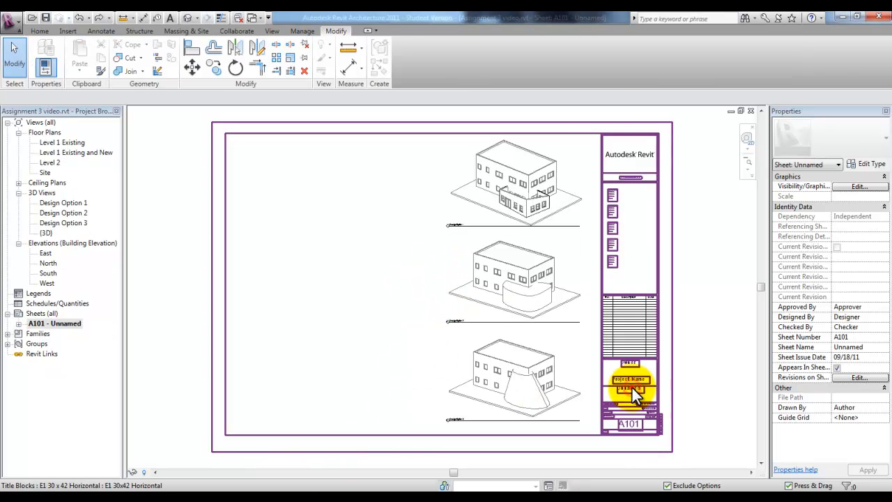
- Rename the sheet in its titleblock as Design Options
{"action": "left_click", "coordinate": [632, 387]}
{"action": "left_click", "coordinate": [633, 387]}
{"action": "type", "text": "Desi"}
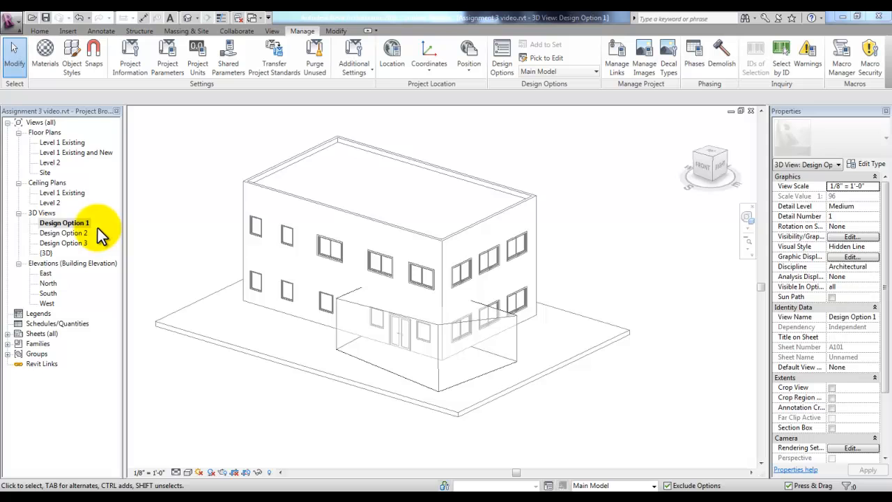
- Make Option 1 (primary) the active design option in the Design Option 1 view, and return to Main Model
{"action": "double_click", "coordinate": [90, 228]}
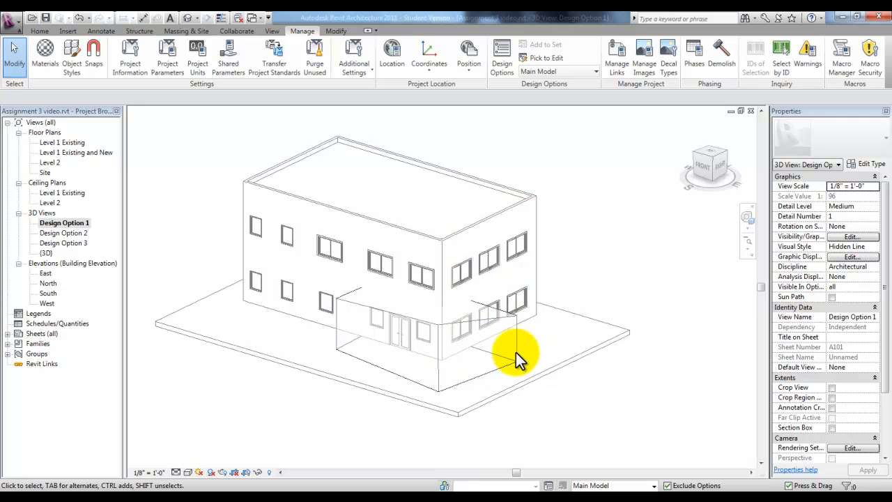
{"action": "left_click", "coordinate": [593, 71]}
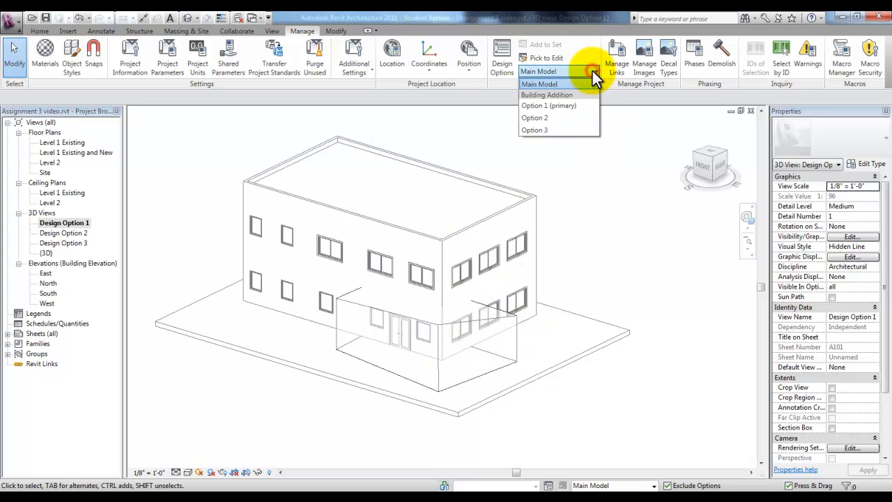
{"action": "left_click", "coordinate": [572, 106]}
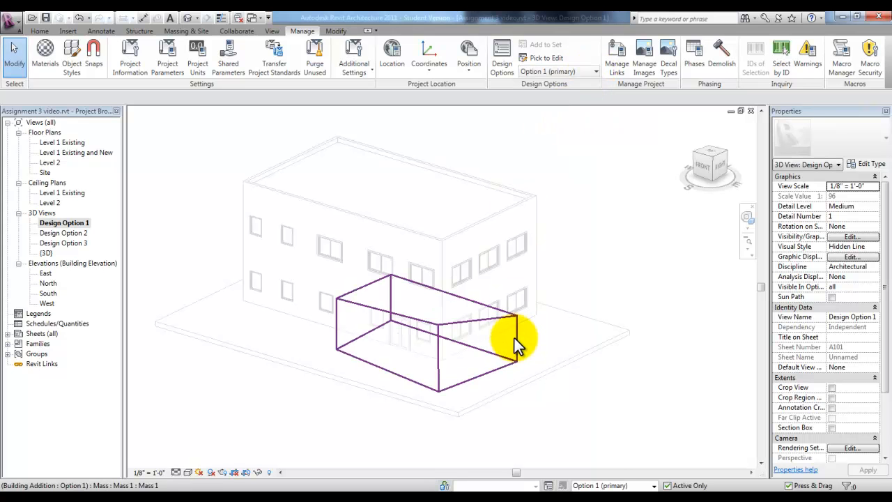
{"action": "left_click", "coordinate": [592, 71]}
{"action": "left_click", "coordinate": [574, 83]}
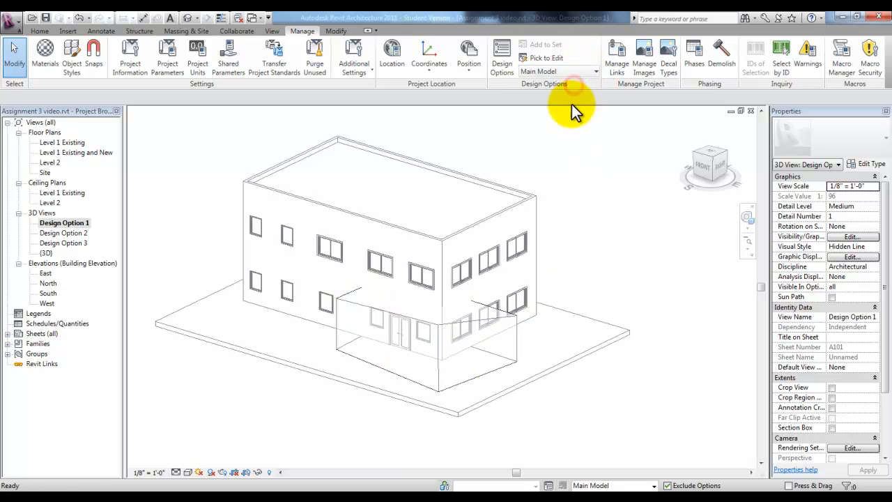
- Activate Option 1 for editing by picking the box-shaped mass addition with Pick to Edit
{"action": "left_click", "coordinate": [579, 155]}
{"action": "left_click", "coordinate": [548, 59]}
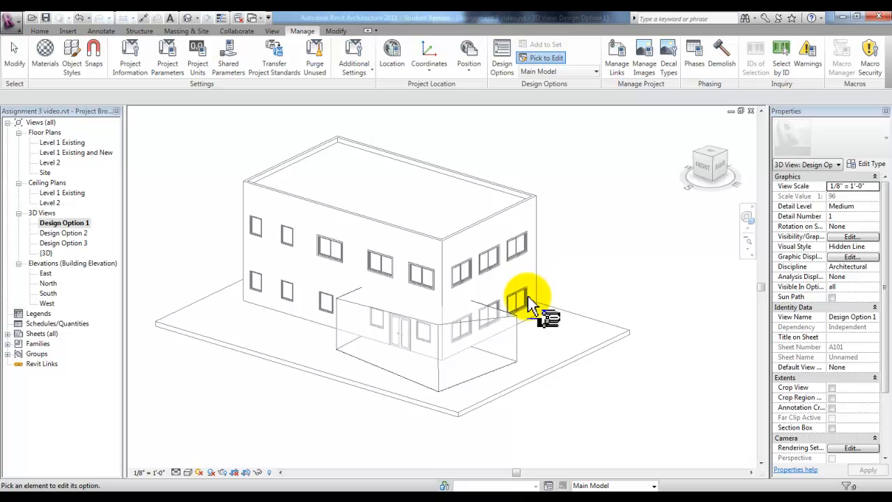
{"action": "left_click", "coordinate": [517, 338]}
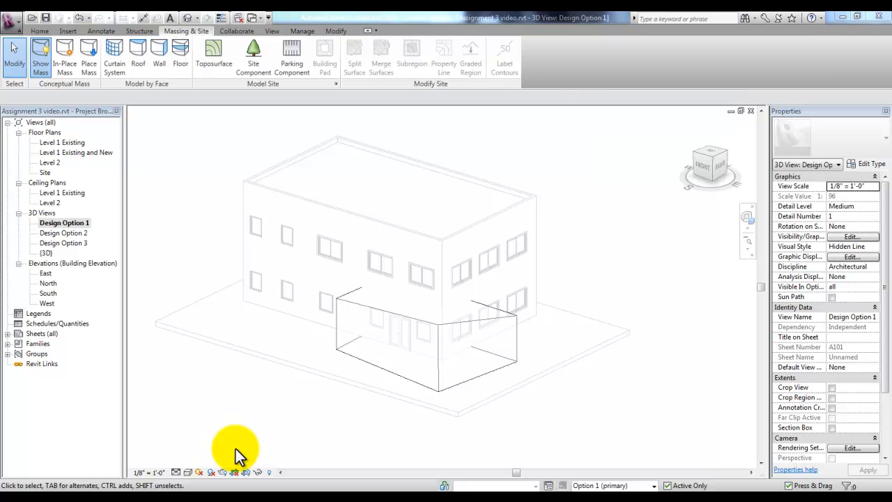
- Open the Visibility/Graphic Overrides of the Design Option 1 view and look through its model categories
{"action": "key", "text": "v"}
{"action": "key", "text": "g"}
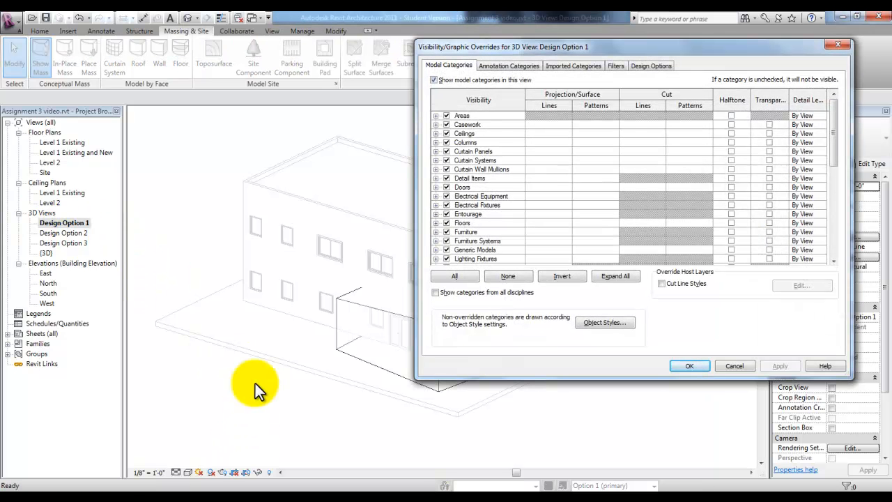
{"action": "scroll", "coordinate": [448, 223], "scroll_direction": "down", "scroll_amount": 3}
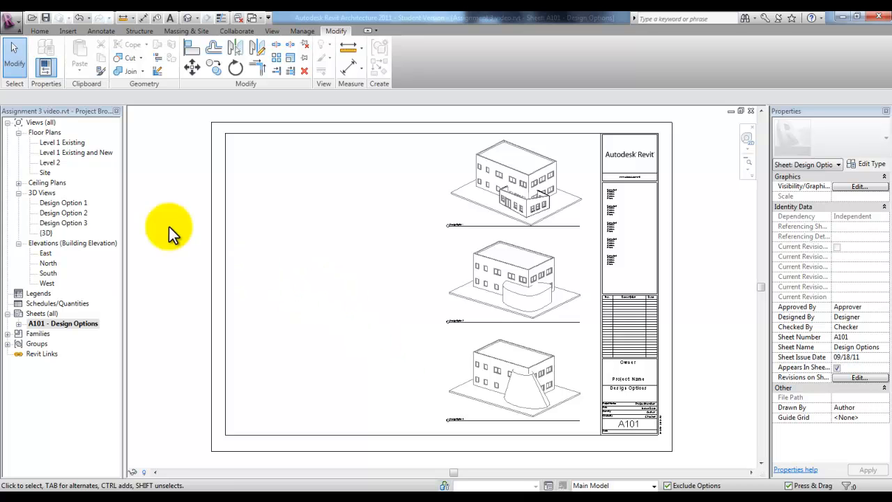
- In the Level 1 Existing and New floor plan, group the round table and its four chairs as a model group named "table and chairs"
{"action": "double_click", "coordinate": [91, 155]}
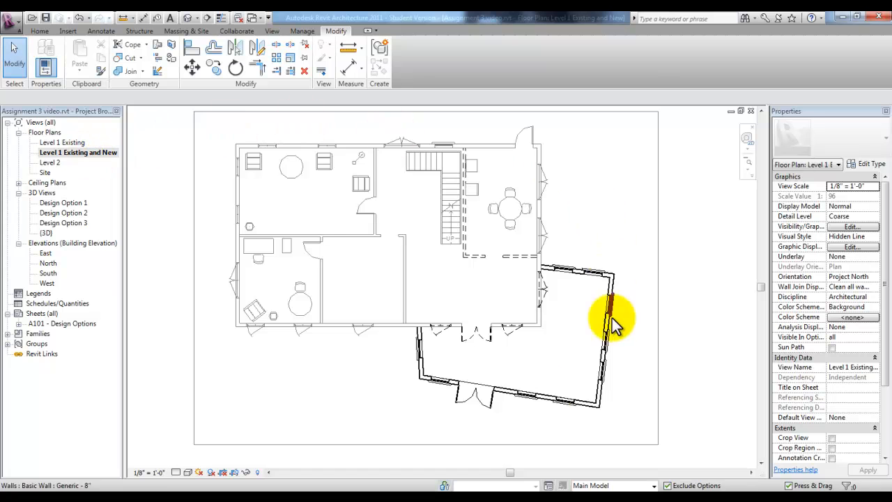
{"action": "scroll", "coordinate": [498, 195], "scroll_direction": "up", "scroll_amount": 1}
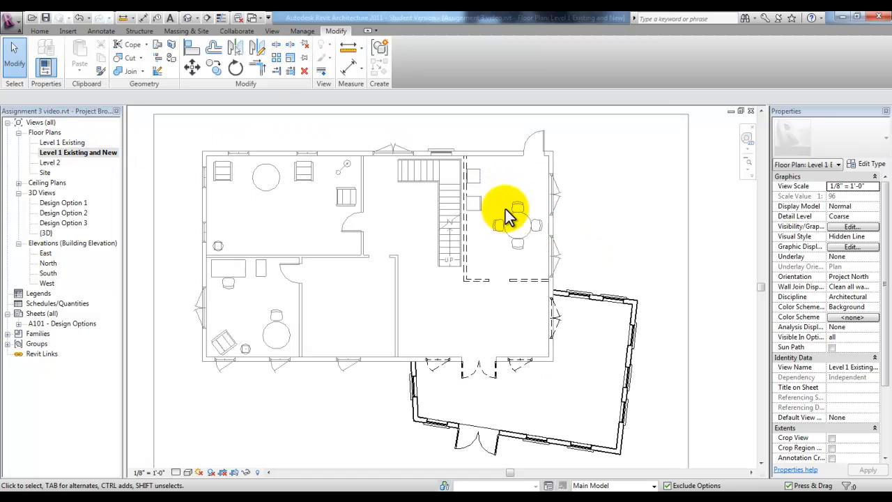
{"action": "left_click_drag", "start_coordinate": [489, 190], "coordinate": [543, 258]}
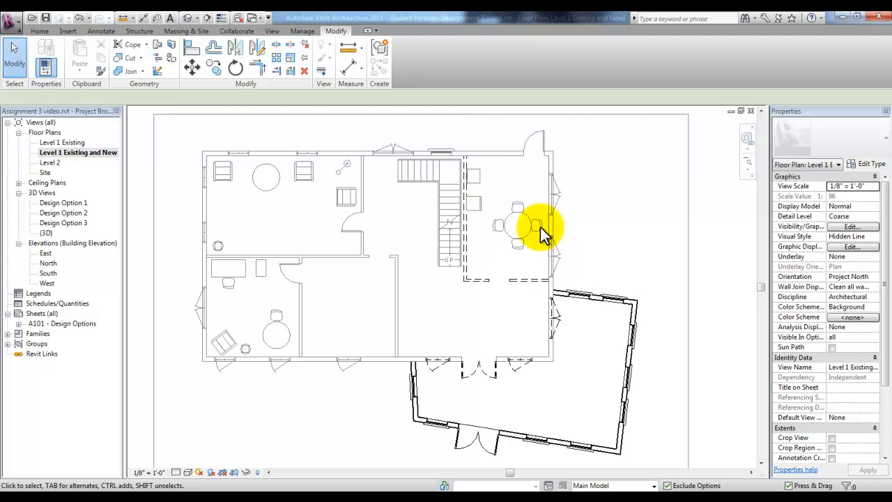
{"action": "left_click", "coordinate": [382, 50]}
{"action": "type", "text": "t"}
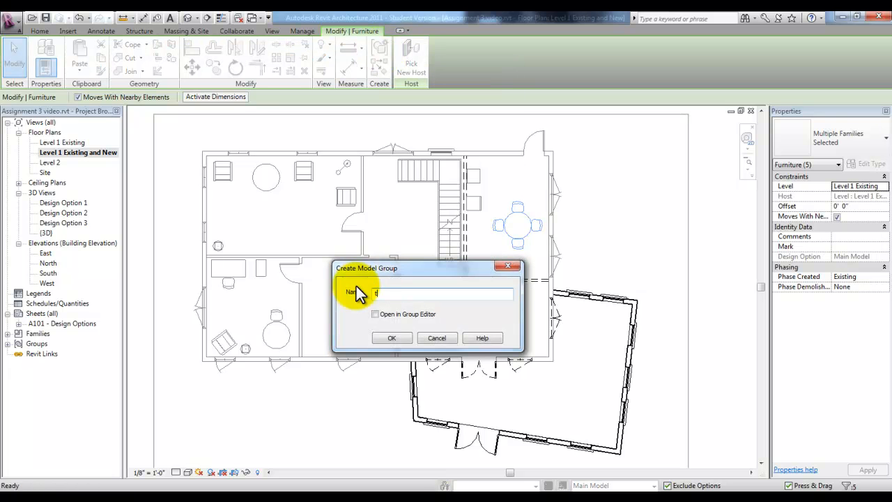
{"action": "type", "text": "able and chairs"}
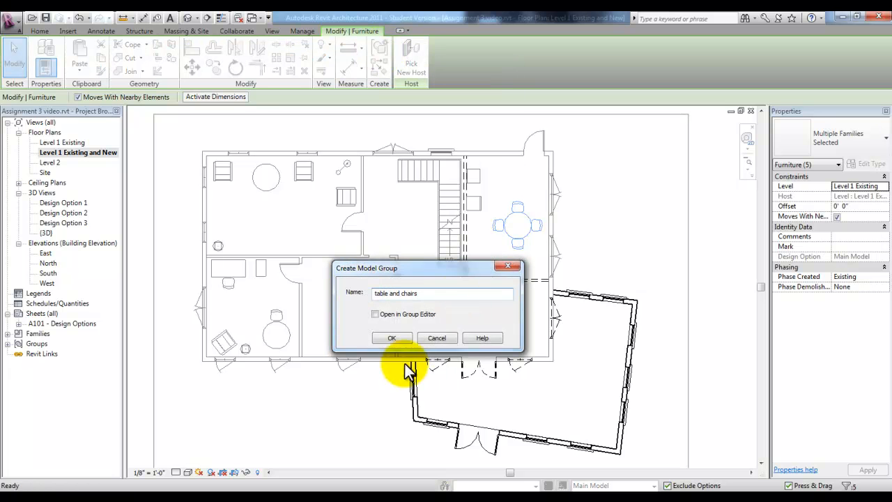
{"action": "left_click", "coordinate": [392, 338]}
{"action": "left_click", "coordinate": [457, 288]}
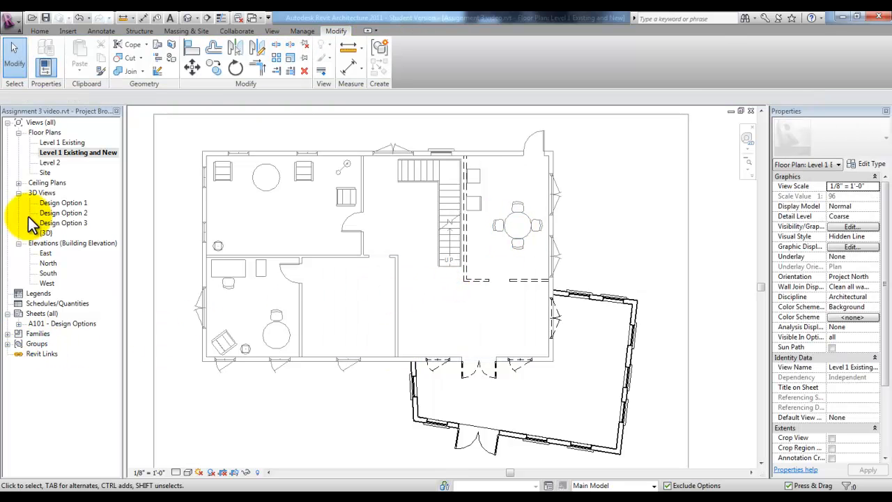
- Place another instance of the "table and chairs" model group near the upper right of the new angled addition
{"action": "left_click", "coordinate": [7, 343]}
{"action": "left_click", "coordinate": [18, 364]}
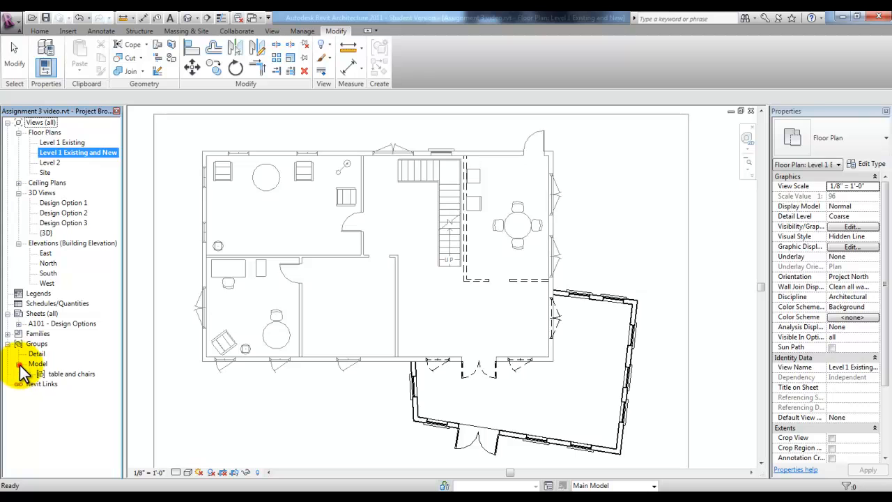
{"action": "left_click", "coordinate": [70, 376]}
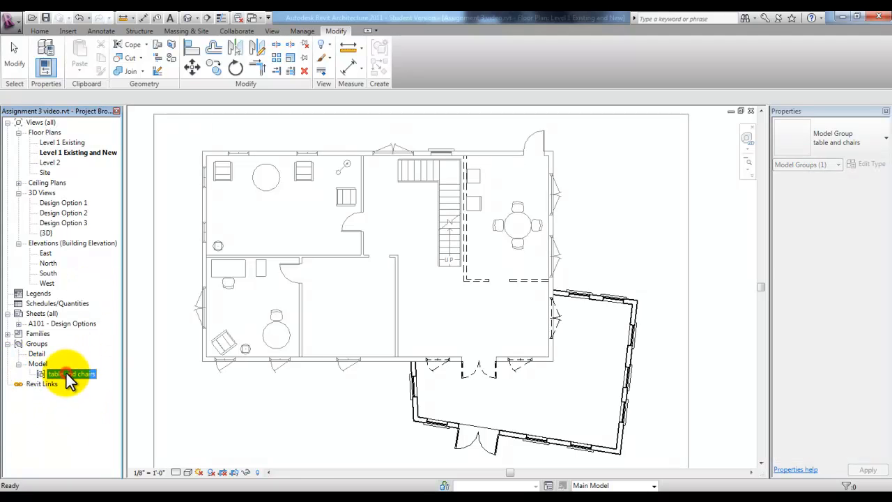
{"action": "left_click_drag", "start_coordinate": [679, 245], "coordinate": [723, 249]}
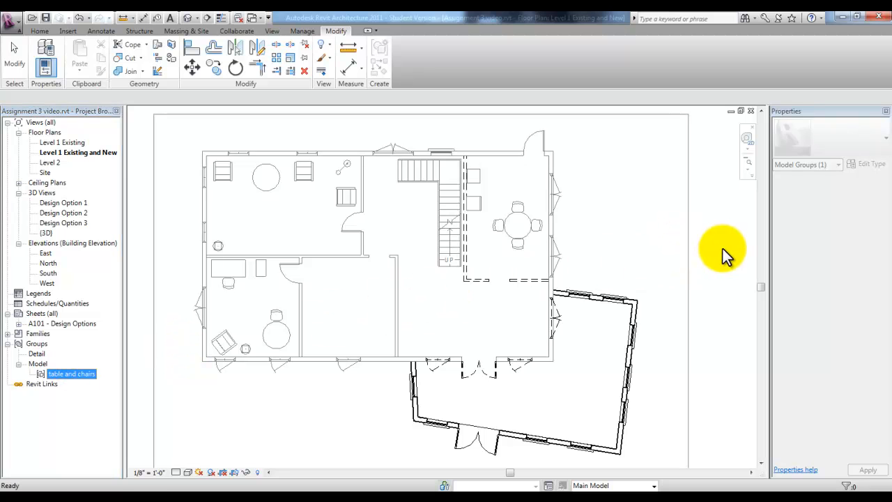
{"action": "left_click", "coordinate": [595, 342]}
{"action": "key", "text": "Escape"}
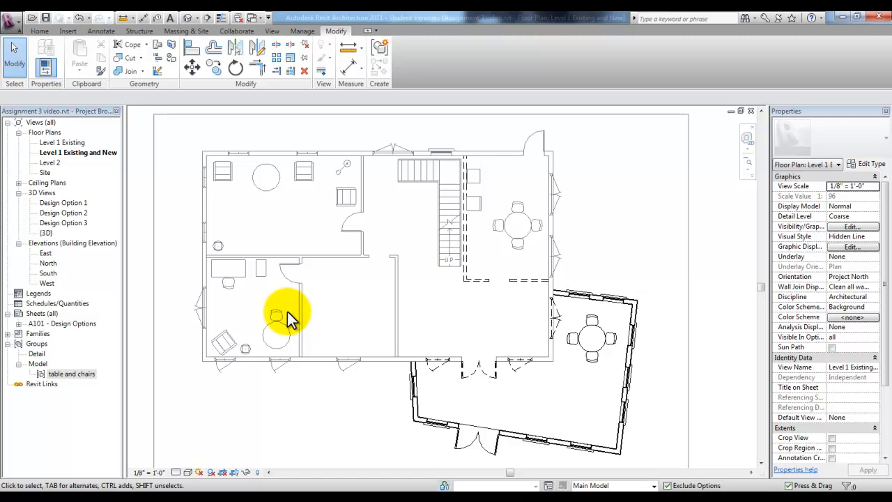
- Group the round table and its single desk chair in the lower-left room as a model group, keeping the default name
{"action": "left_click", "coordinate": [289, 307]}
{"action": "left_click_drag", "start_coordinate": [286, 324], "coordinate": [265, 349]}
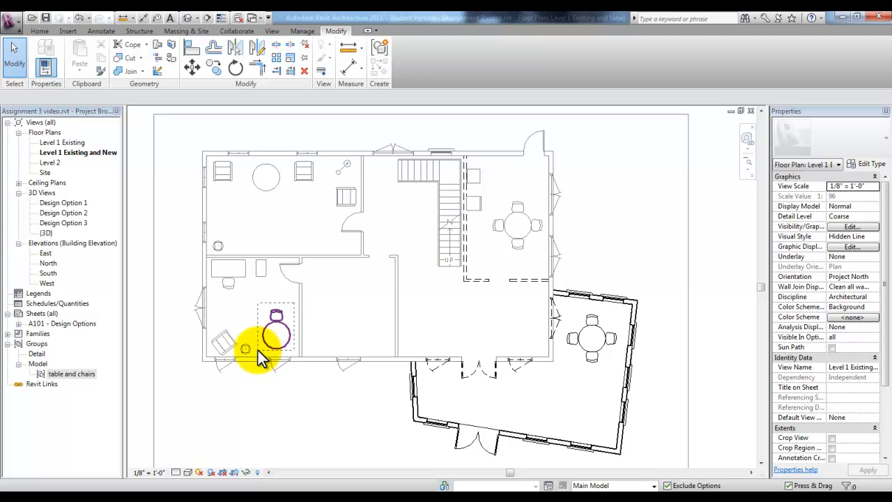
{"action": "key", "text": "Escape"}
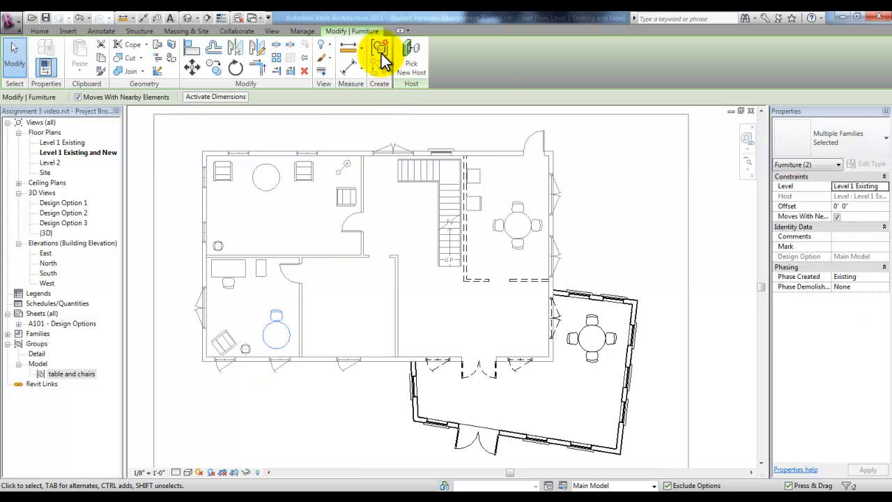
{"action": "left_click", "coordinate": [381, 52]}
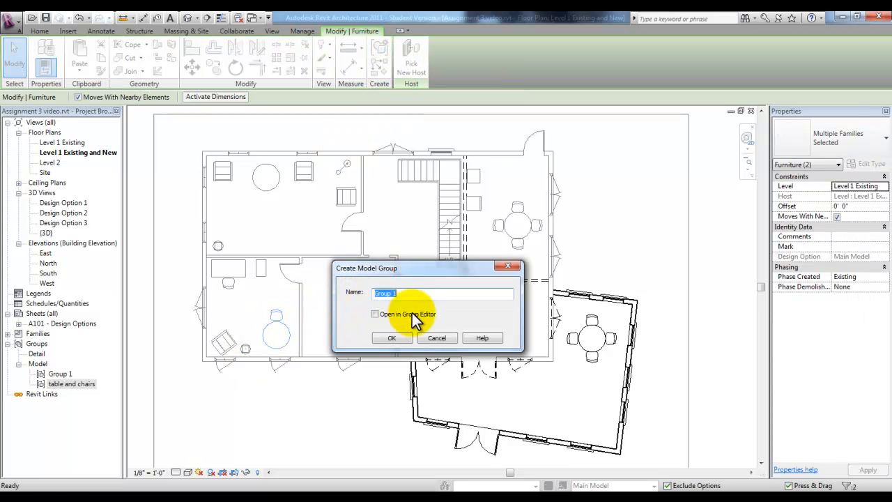
{"action": "left_click", "coordinate": [393, 338]}
- Group all the lower-left room's furniture, including the table-and-chair group, as a nested model group with the default name
{"action": "left_click", "coordinate": [280, 270]}
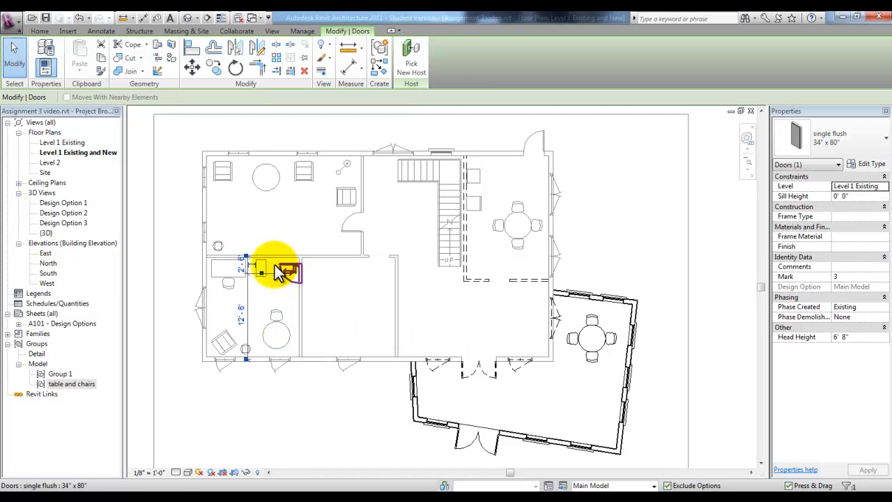
{"action": "left_click", "coordinate": [278, 291]}
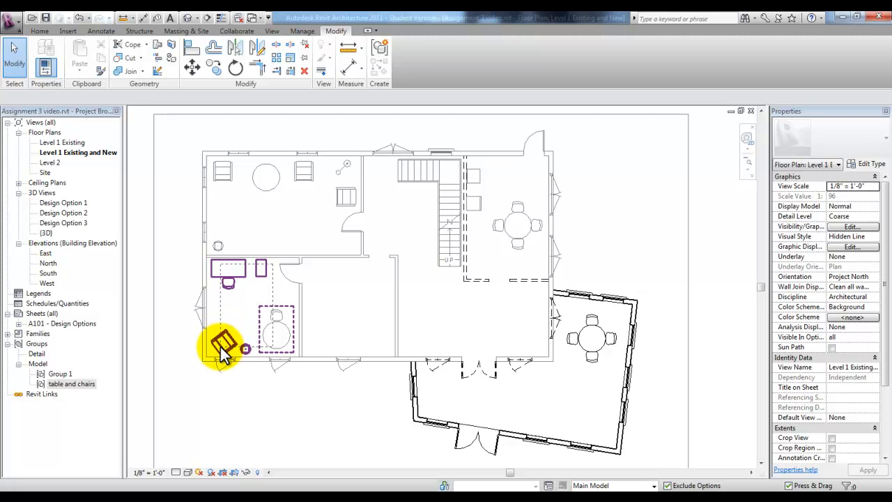
{"action": "left_click_drag", "start_coordinate": [220, 347], "coordinate": [219, 348]}
{"action": "left_click", "coordinate": [375, 48]}
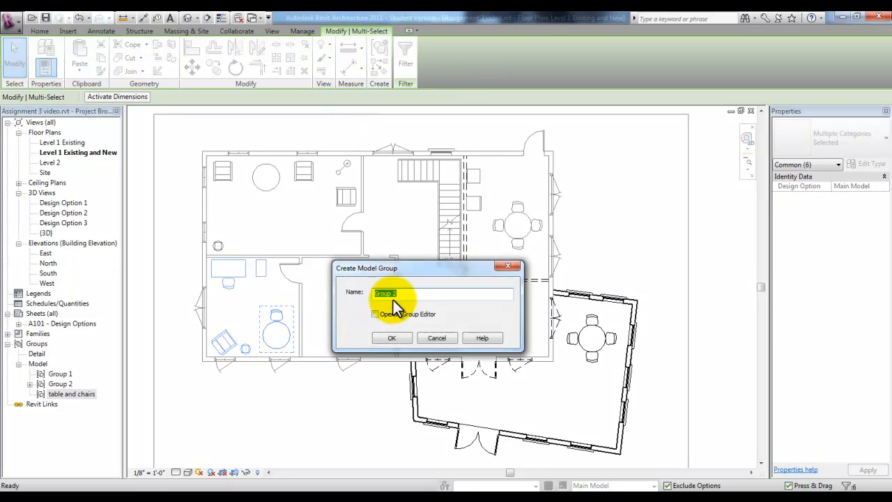
{"action": "left_click", "coordinate": [406, 339]}
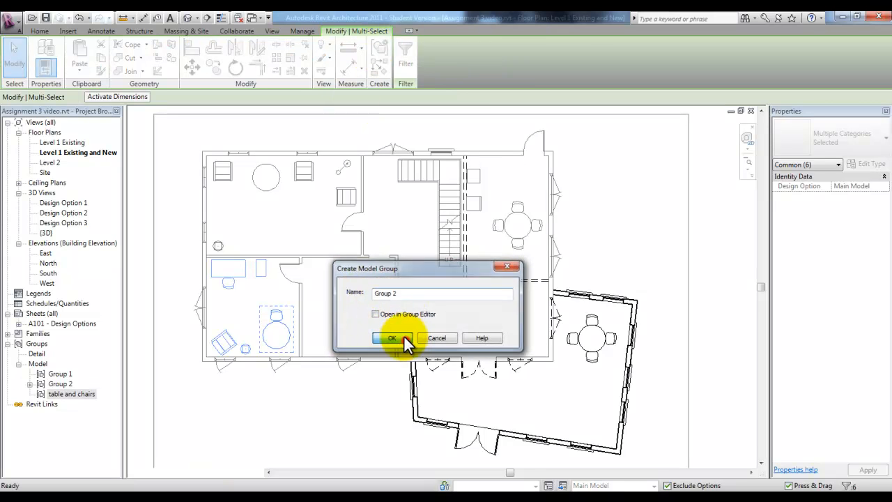
- Examine how Group 1 is nested within Group 2 in the project's model groups and in the plan
{"action": "left_click", "coordinate": [70, 394]}
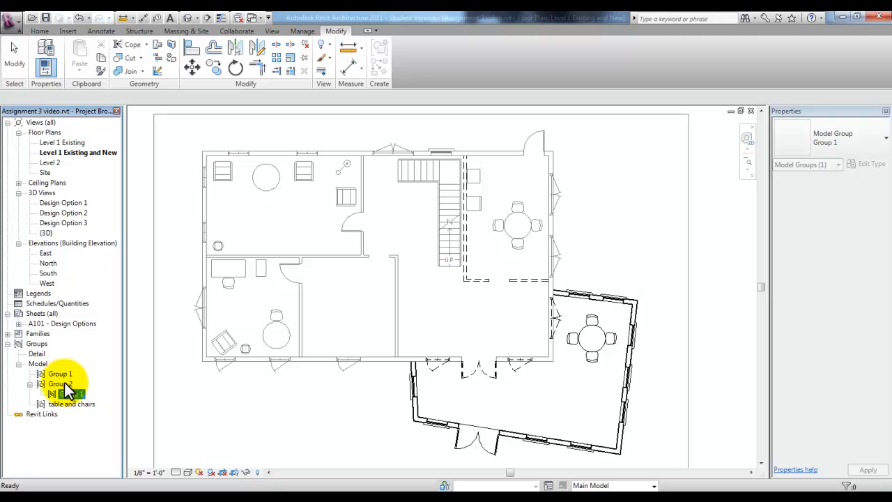
{"action": "left_click", "coordinate": [62, 375]}
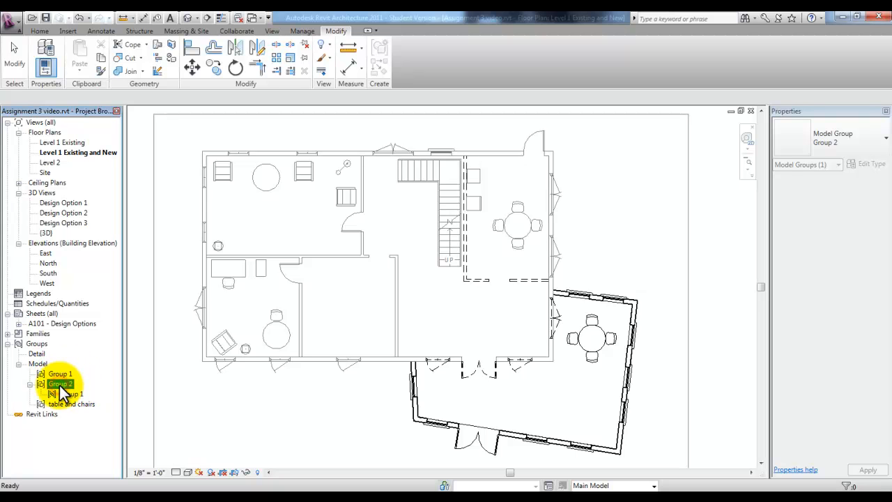
{"action": "left_click", "coordinate": [62, 384]}
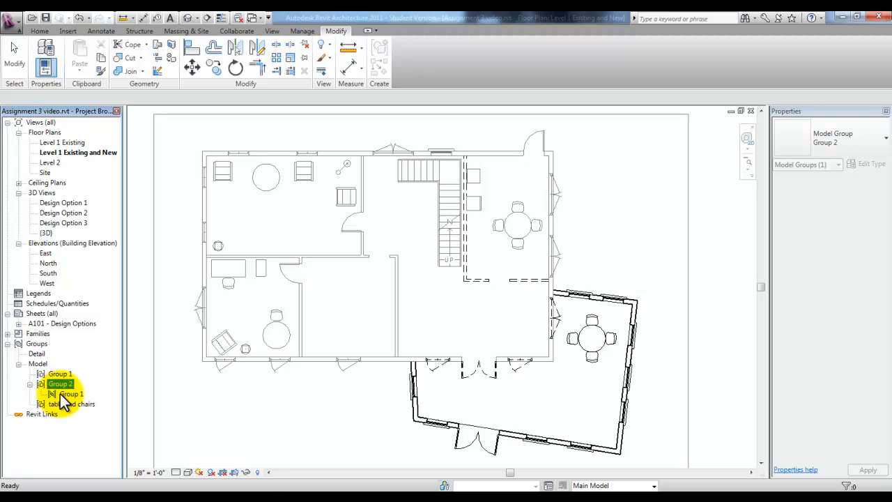
{"action": "left_click", "coordinate": [255, 299]}
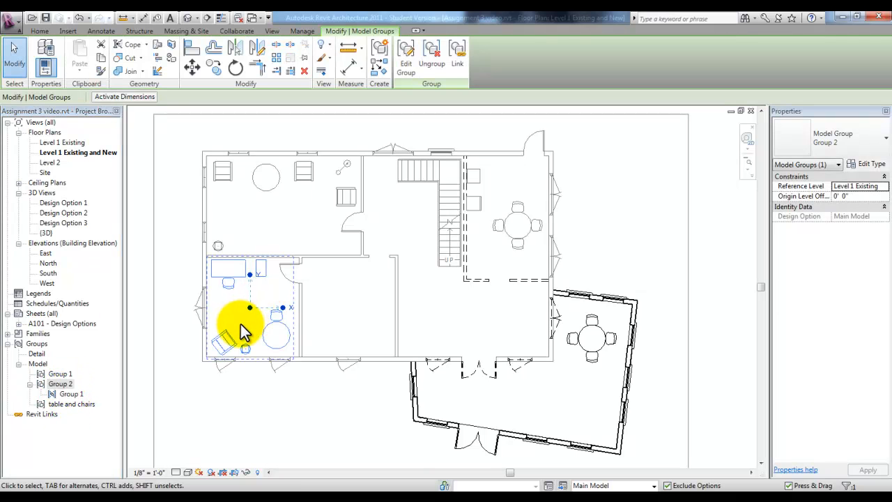
{"action": "left_click", "coordinate": [241, 325]}
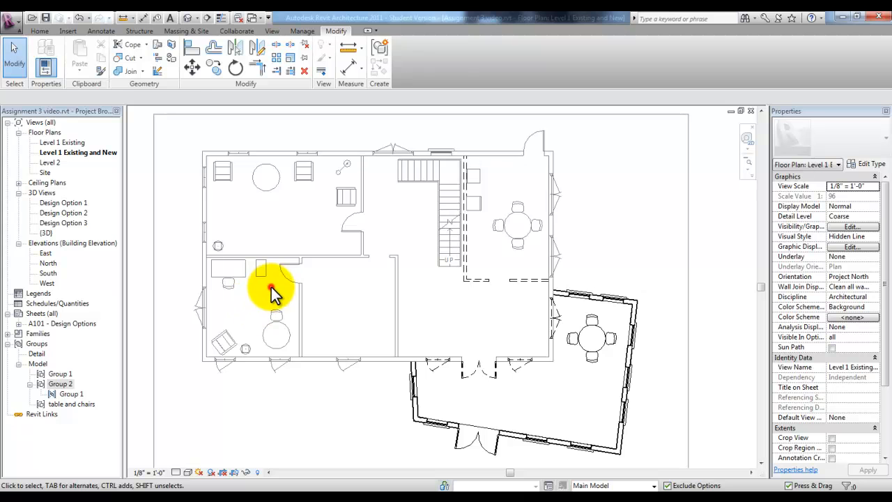
- Copy Group 2 horizontally about 14 feet into the empty room to the right of the lower-left room
{"action": "left_click", "coordinate": [261, 278]}
{"action": "key", "text": "m"}
{"action": "key", "text": "v"}
{"action": "left_click", "coordinate": [258, 316]}
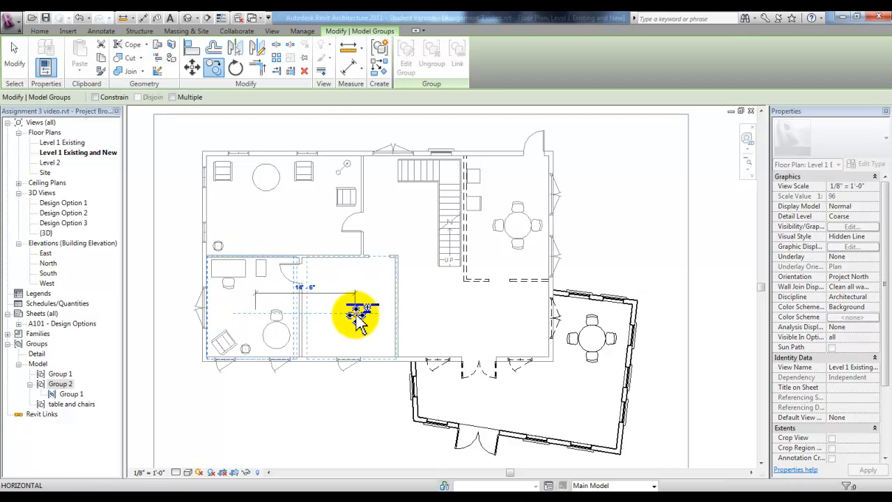
{"action": "left_click", "coordinate": [354, 314]}
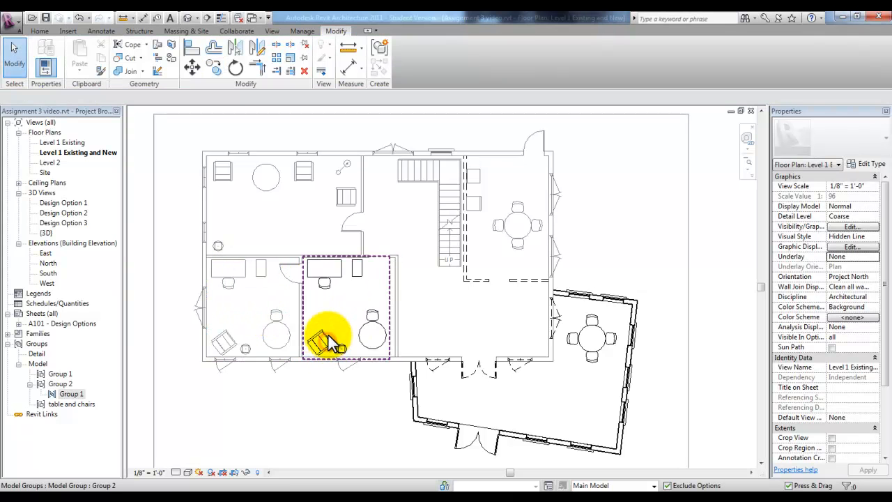
- Exclude the stuffed lounge chair from the copied instance of Group 2
{"action": "key", "text": "Tab"}
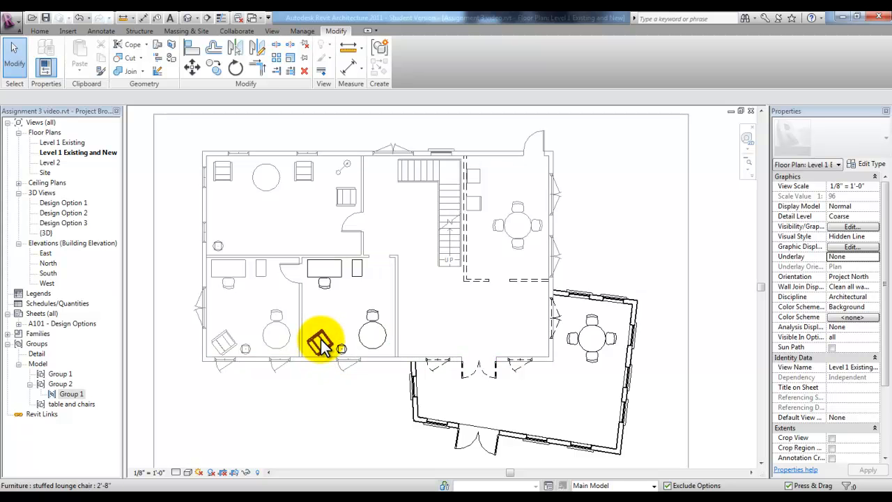
{"action": "left_click", "coordinate": [326, 341]}
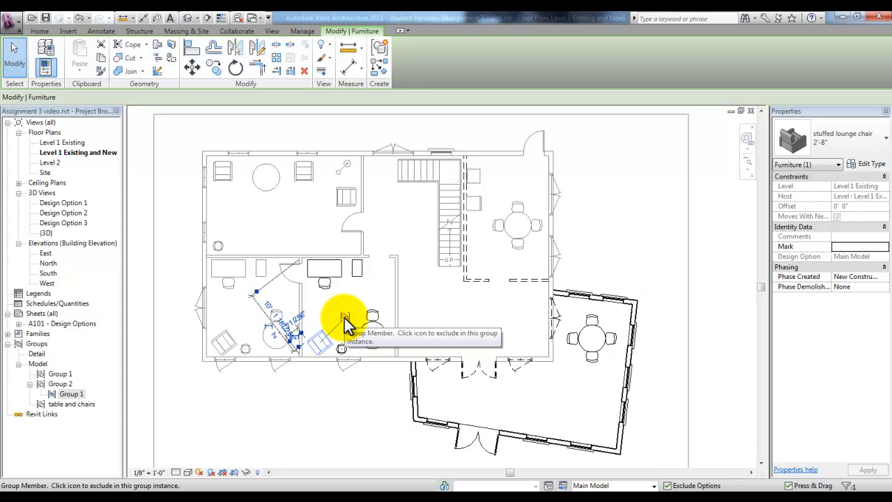
{"action": "left_click", "coordinate": [344, 318]}
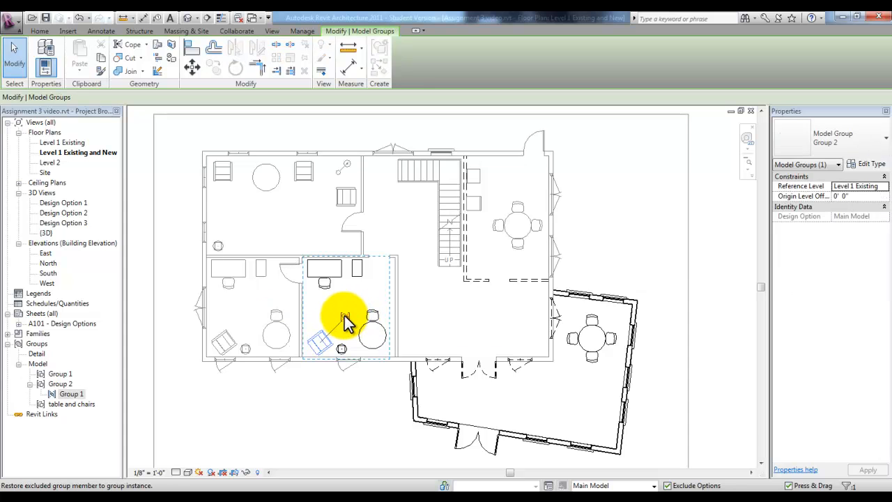
{"action": "left_click", "coordinate": [424, 304]}
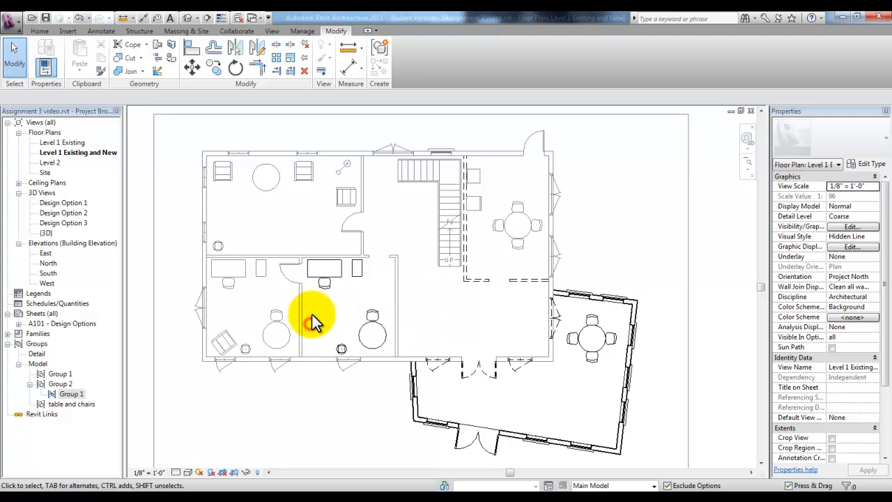
- Restore the excluded lounge chair to the copied instance of Group 2
{"action": "left_click", "coordinate": [330, 285]}
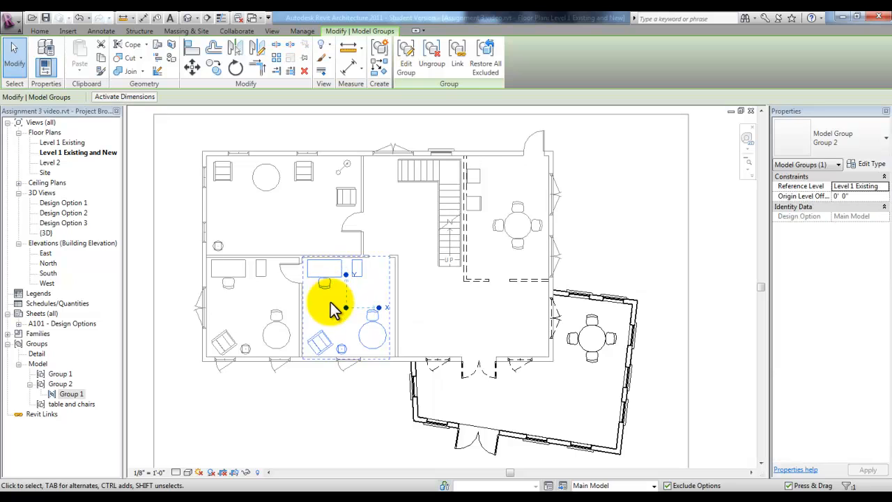
{"action": "left_click", "coordinate": [318, 343]}
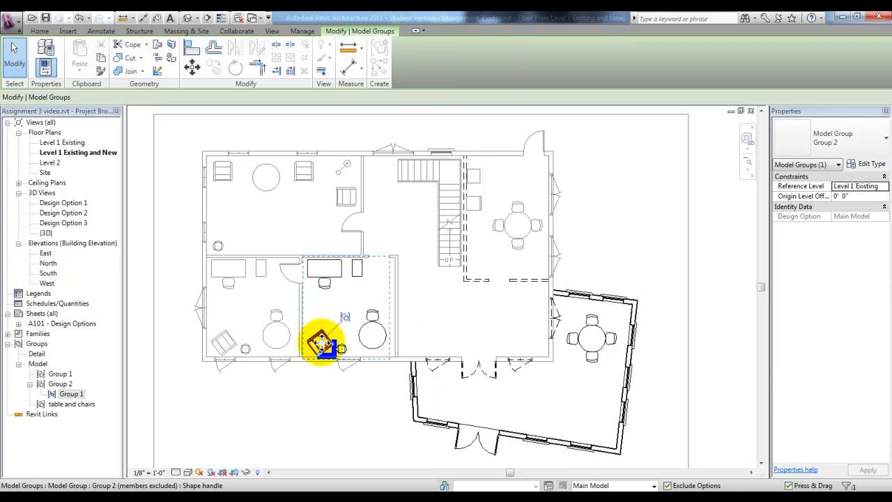
{"action": "left_click", "coordinate": [344, 318]}
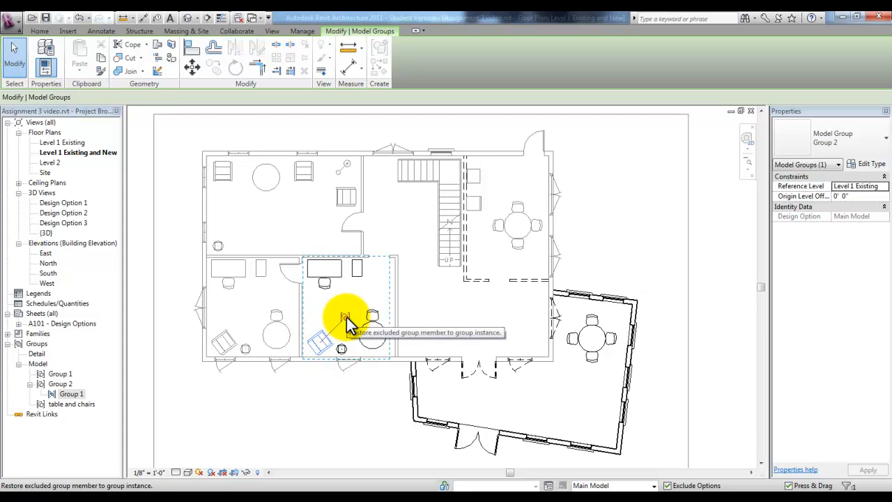
{"action": "left_click", "coordinate": [347, 317]}
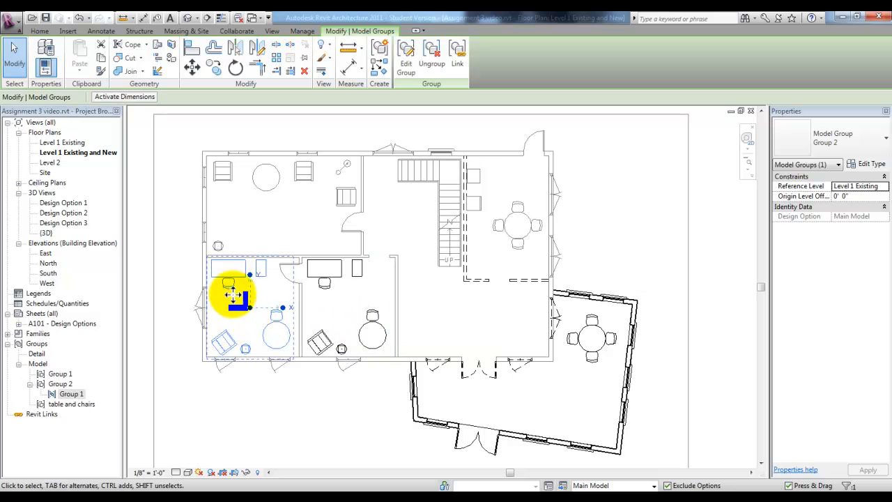
{"action": "key", "text": "Escape"}
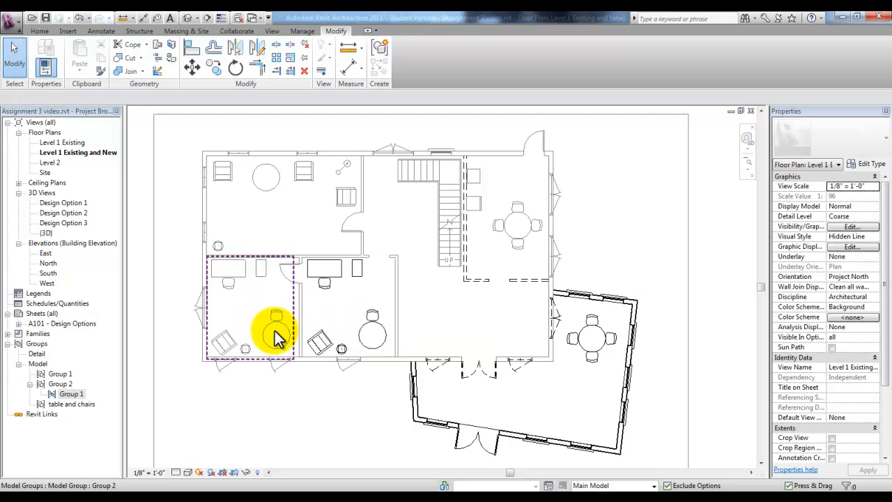
- Open the nested Group 1 in the lower-left room for editing in the group editor
{"action": "key", "text": "Tab"}
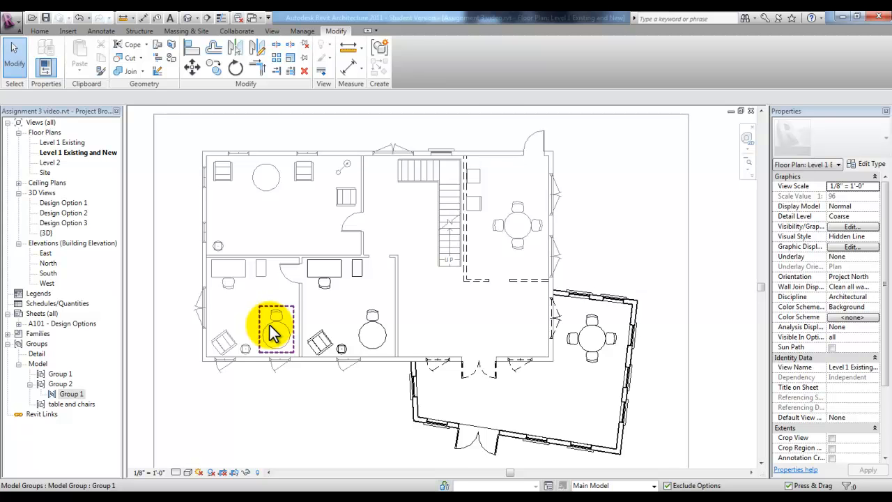
{"action": "left_click", "coordinate": [272, 333]}
{"action": "scroll", "coordinate": [272, 333], "scroll_direction": "up", "scroll_amount": 4}
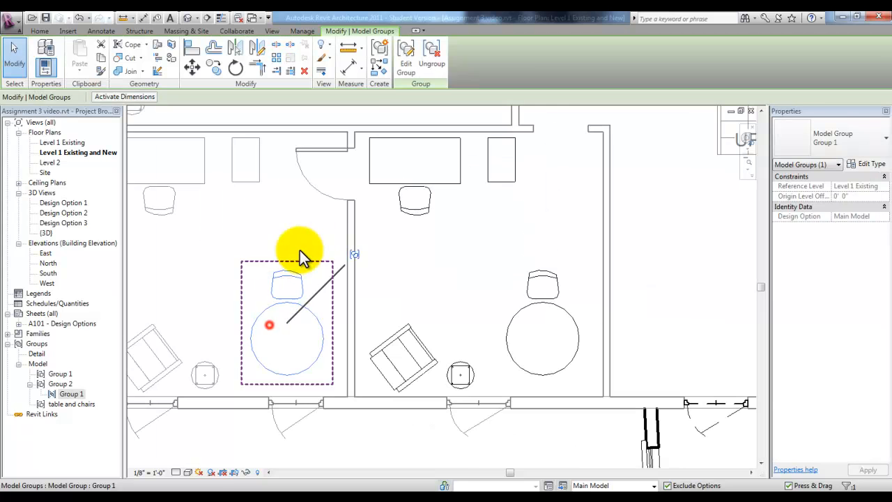
{"action": "left_click", "coordinate": [406, 66]}
- Rotate the desk chair clockwise about the centre of the round table, and finish editing Group 1
{"action": "left_click", "coordinate": [302, 288]}
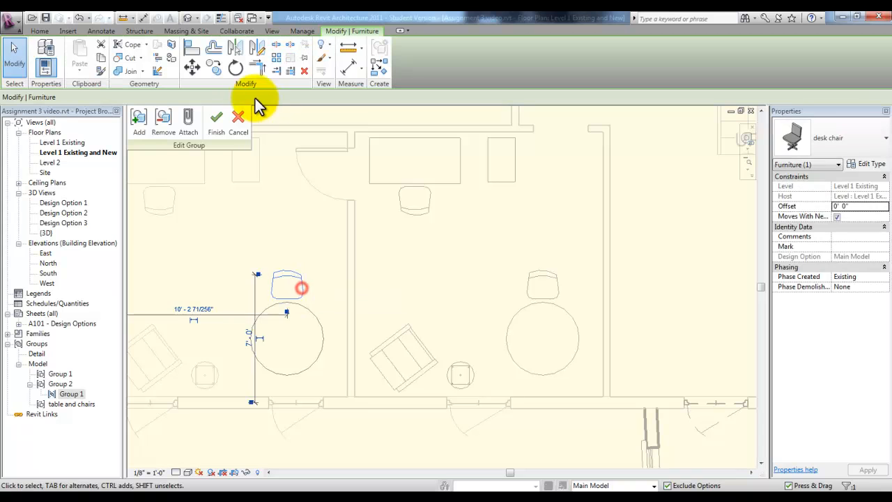
{"action": "left_click", "coordinate": [235, 68]}
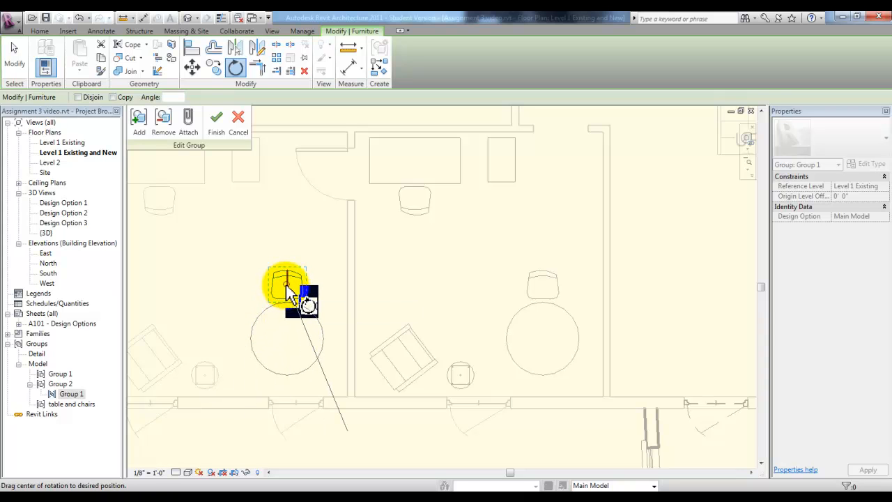
{"action": "left_click_drag", "start_coordinate": [289, 287], "coordinate": [287, 339]}
{"action": "left_click", "coordinate": [290, 258]}
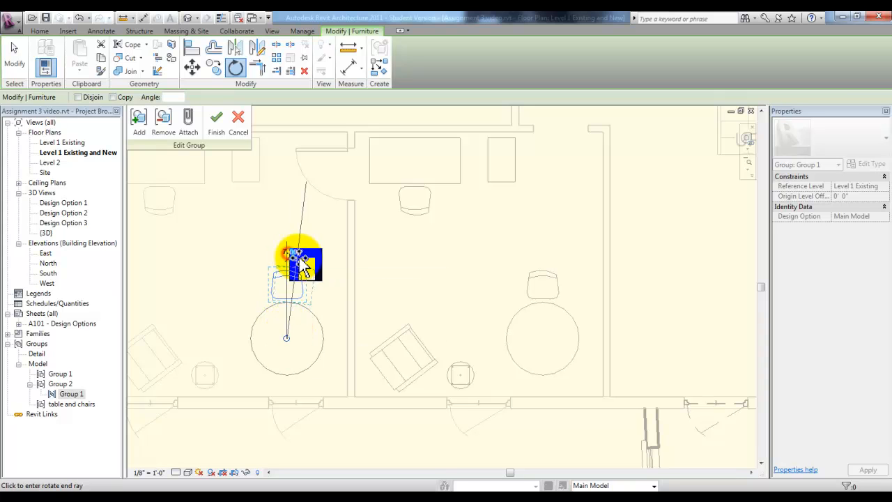
{"action": "left_click", "coordinate": [309, 234]}
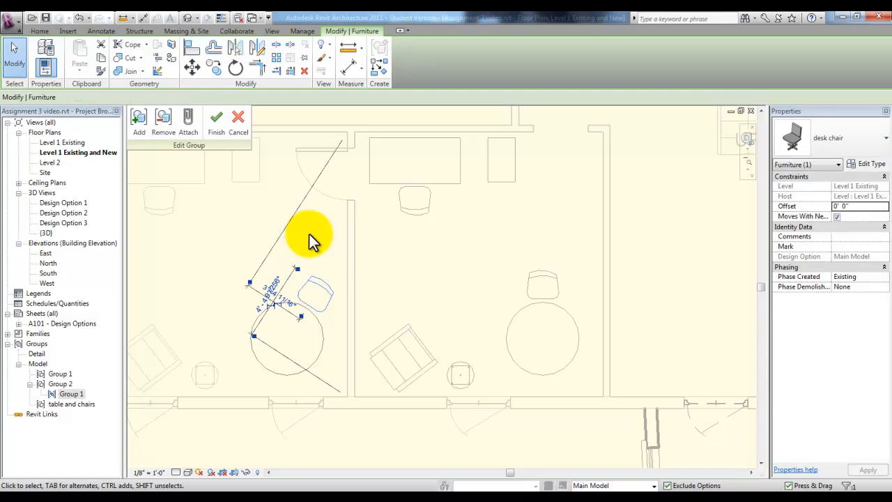
{"action": "left_click", "coordinate": [217, 125]}
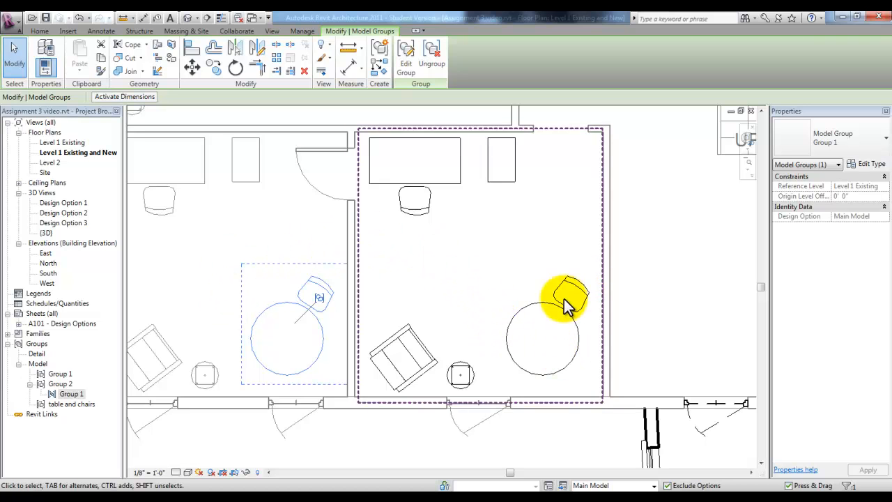
{"action": "left_click", "coordinate": [546, 337]}
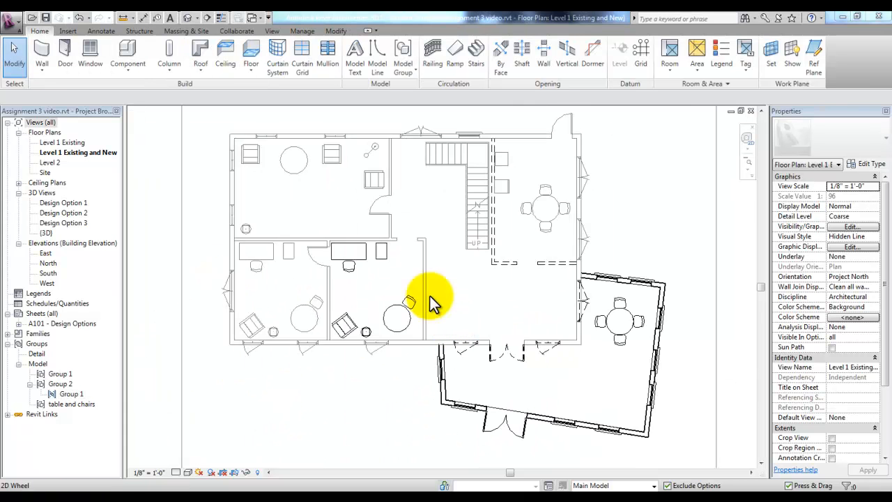
- Convert the Group 2 instance in the lower-middle room to a link, replacing it with a new project file named Group 1
{"action": "left_click", "coordinate": [342, 265]}
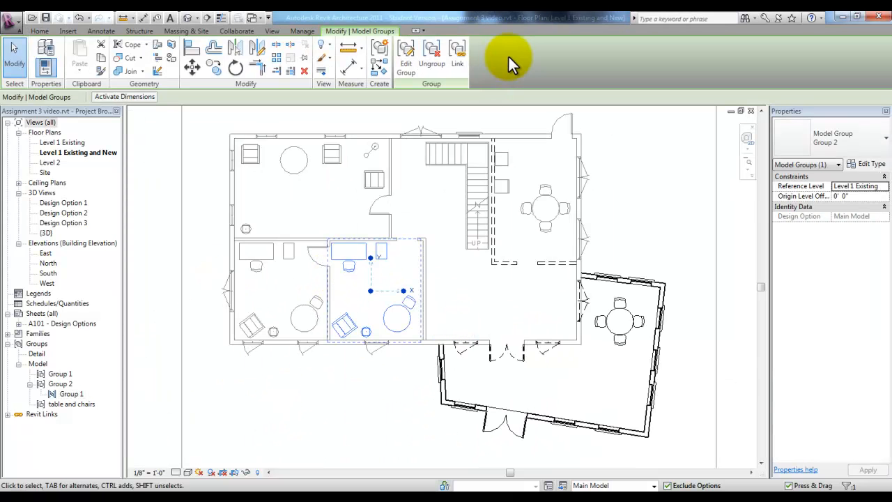
{"action": "left_click", "coordinate": [456, 64]}
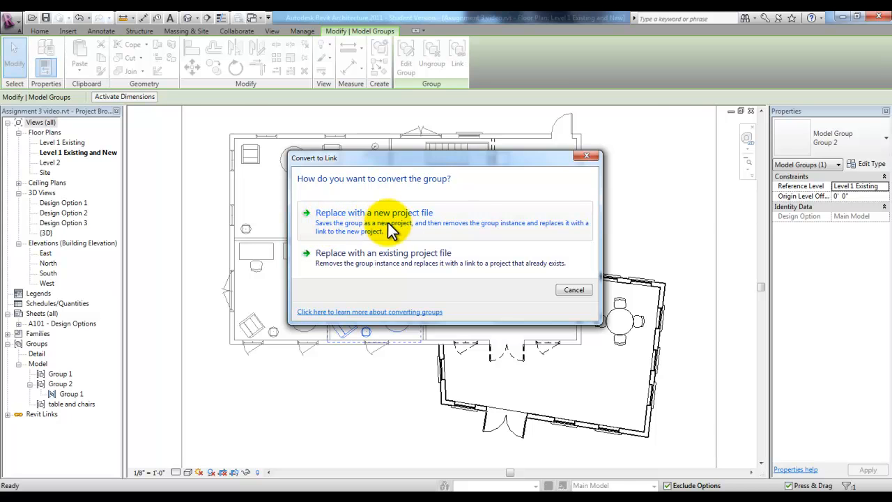
{"action": "left_click", "coordinate": [417, 223]}
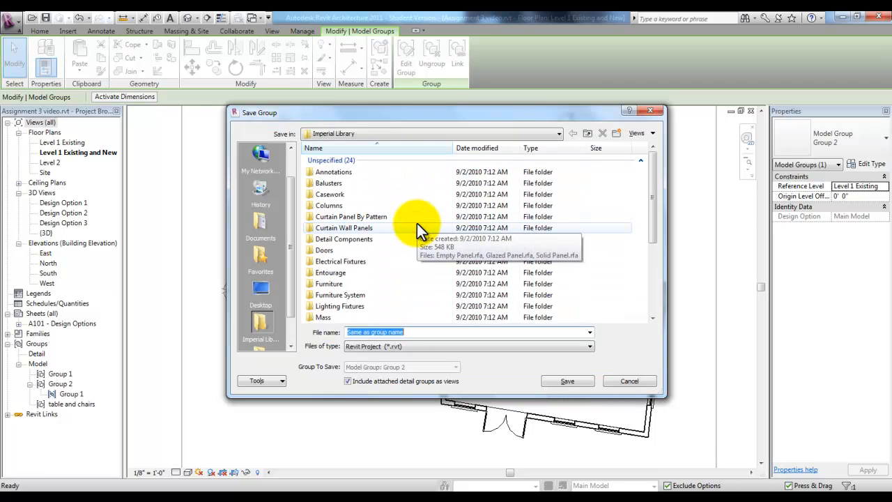
{"action": "type", "text": "Group 1"}
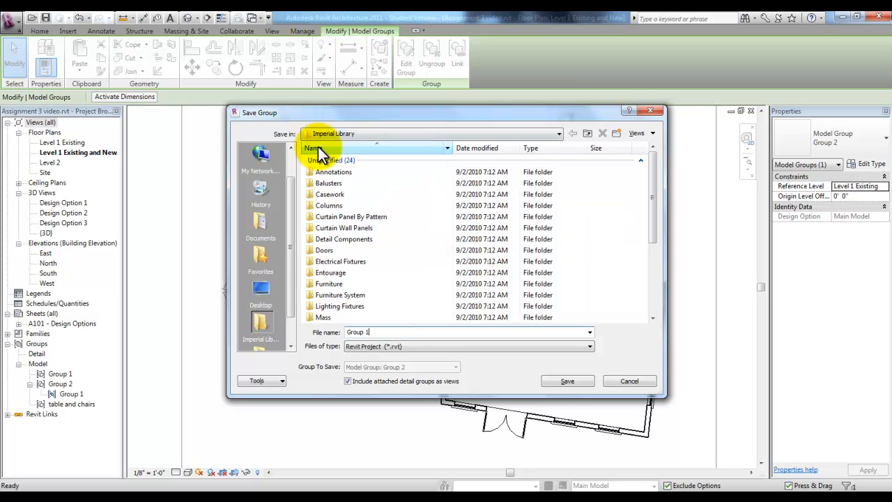
{"action": "key", "text": "Return"}
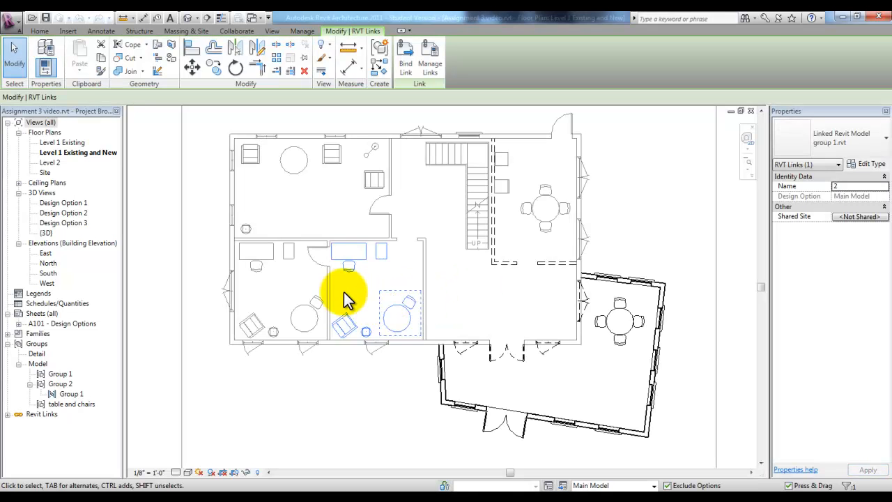
{"action": "left_click", "coordinate": [343, 264]}
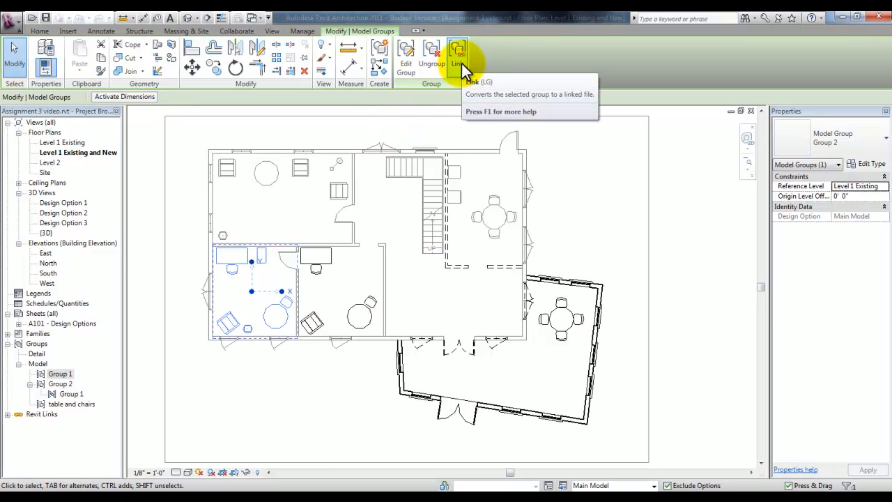
{"action": "left_click", "coordinate": [461, 65]}
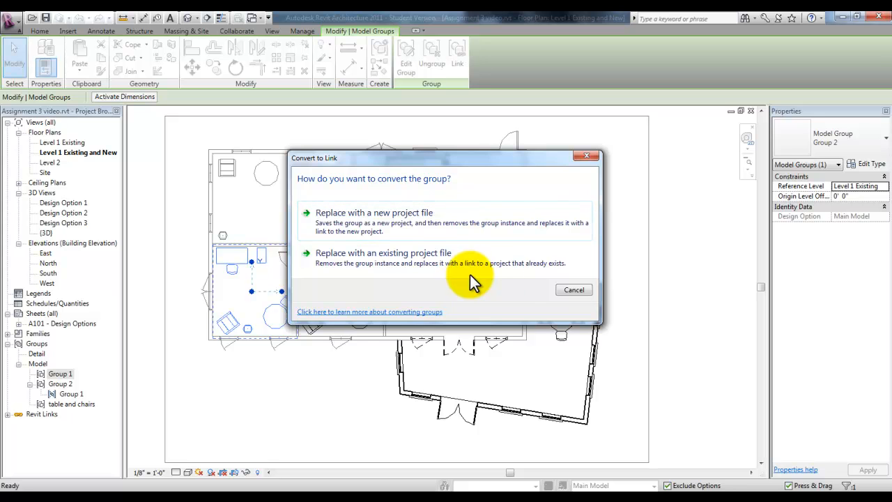
{"action": "left_click", "coordinate": [574, 290]}
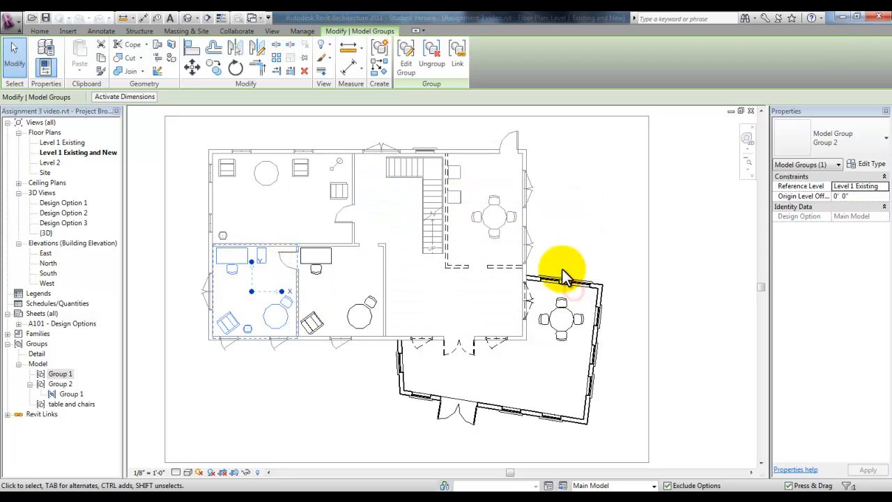
- Open the save options for model group Group 1 to store it as a separate Revit project file
{"action": "left_click", "coordinate": [59, 374]}
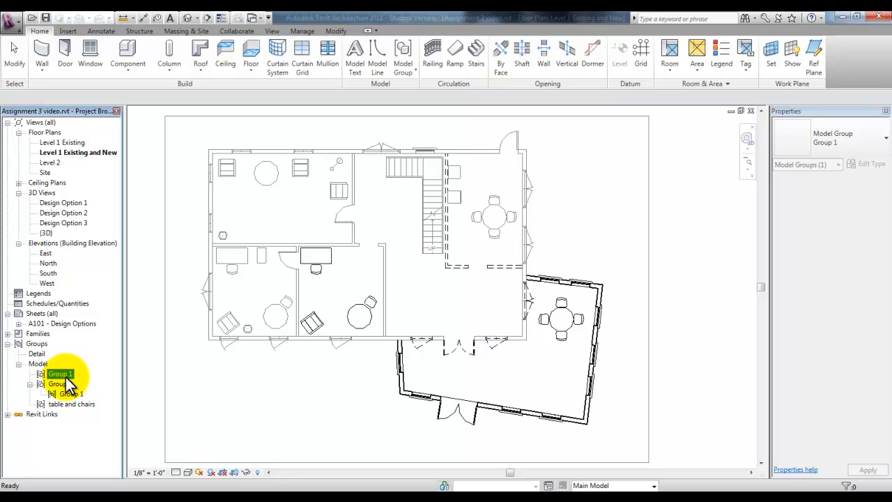
{"action": "right_click", "coordinate": [68, 375]}
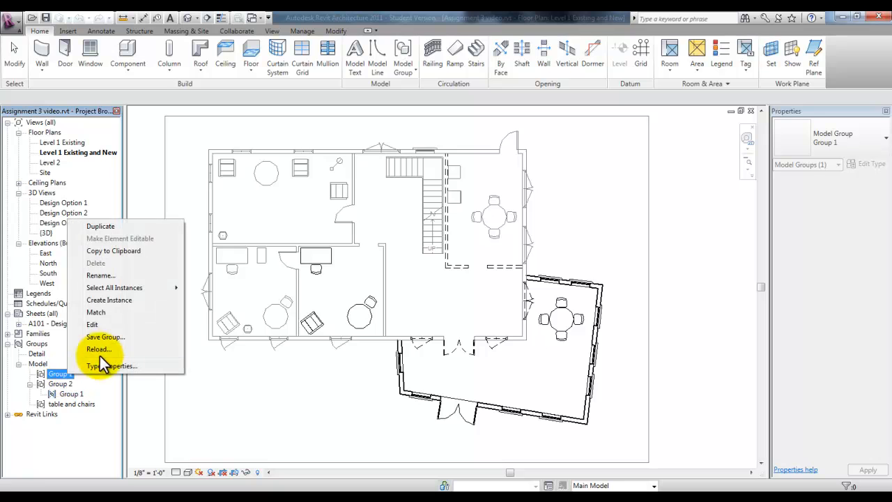
{"action": "left_click", "coordinate": [114, 338]}
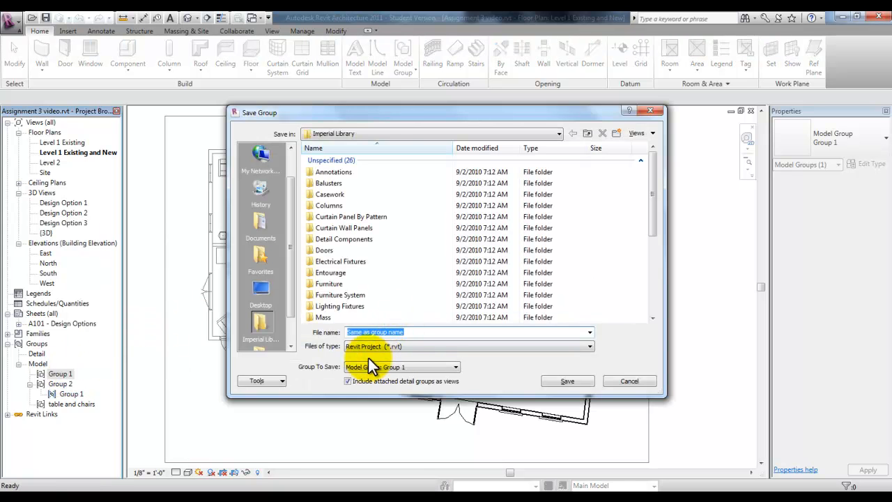